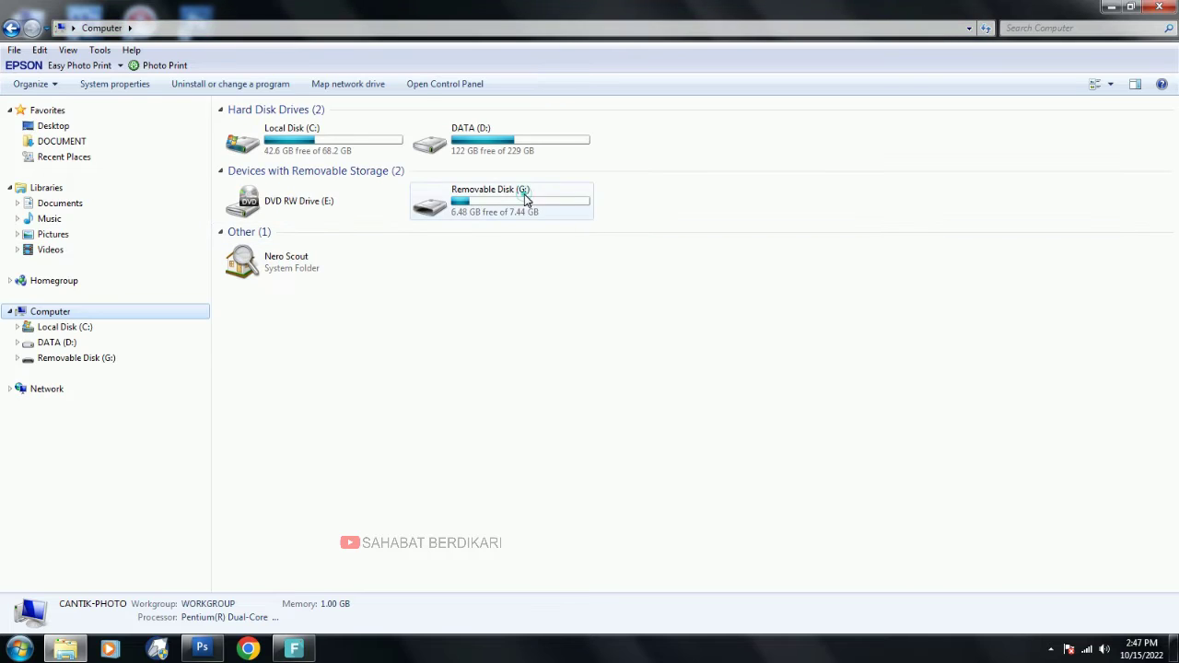
- Open Removable Disk (G:) and view the photo Foto 8x12 cm, closing the viewer and minimizing the folder window
left_click(464, 205)
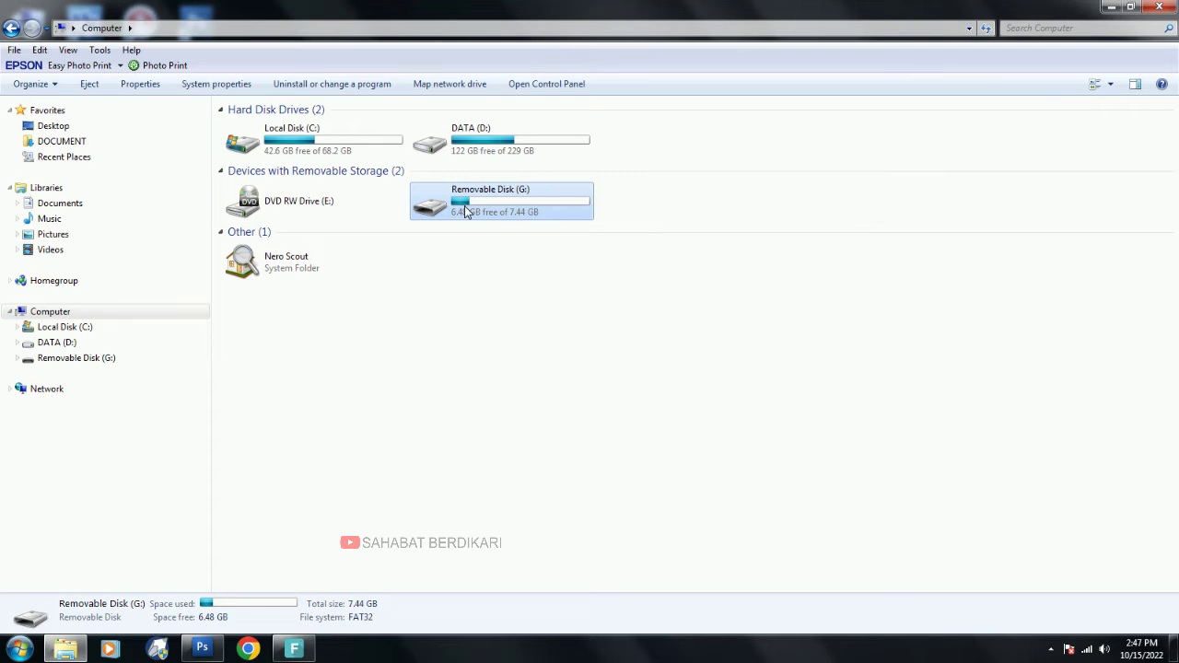
double_click(529, 219)
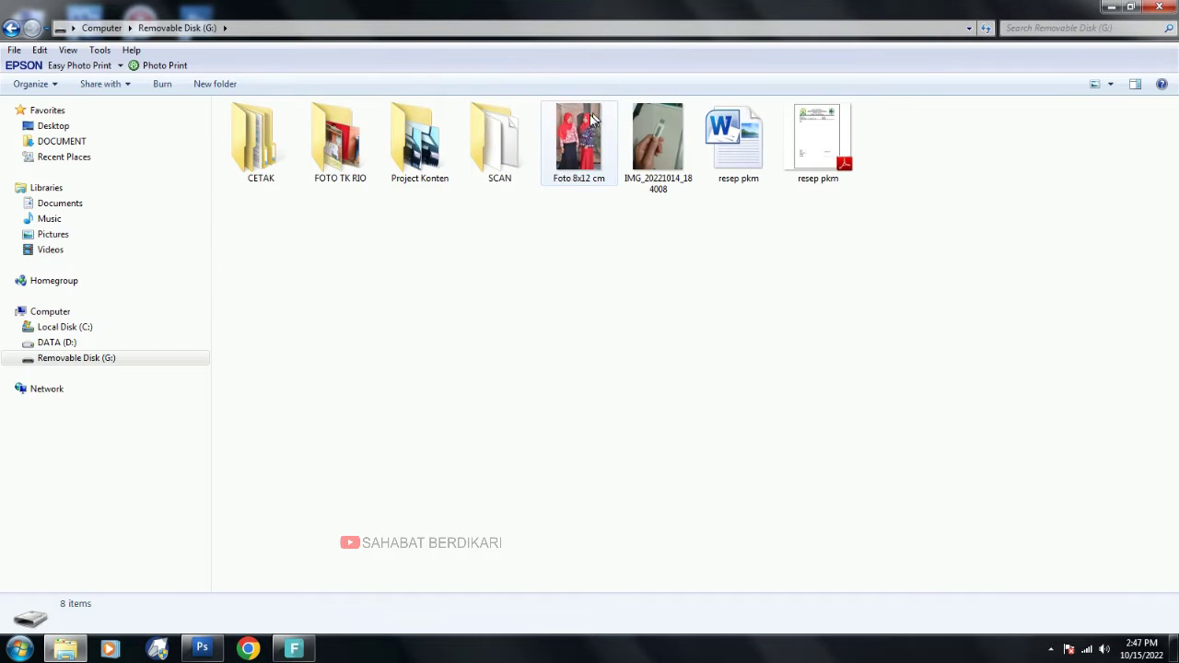
double_click(586, 138)
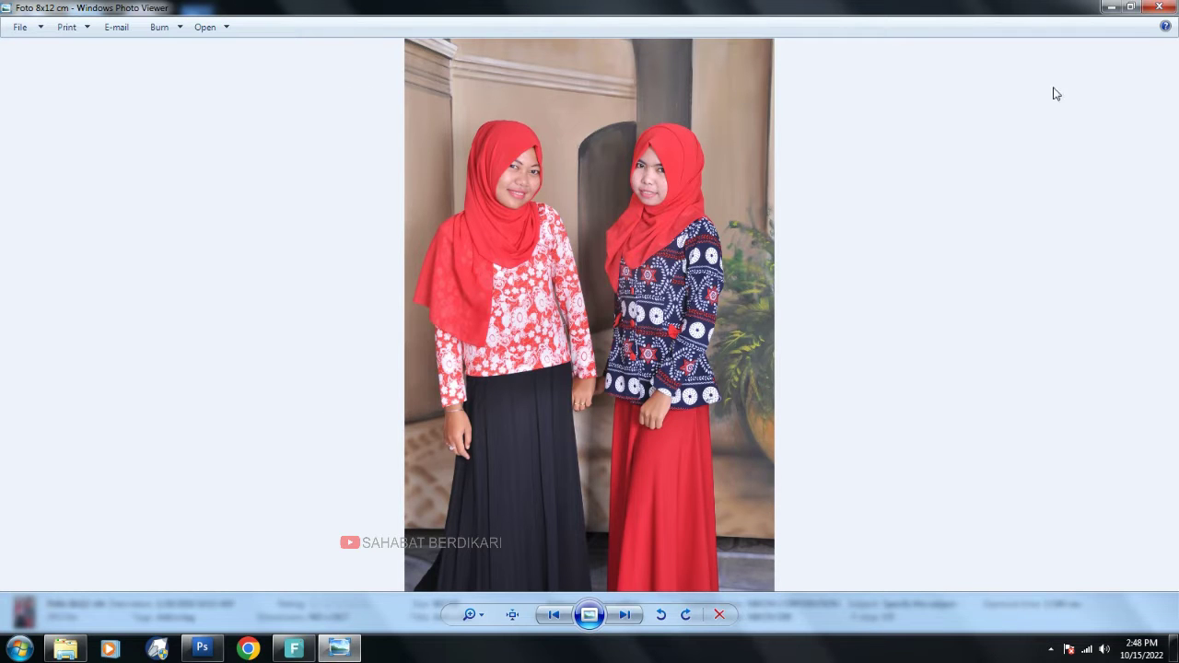
left_click(1149, 9)
left_click(1112, 7)
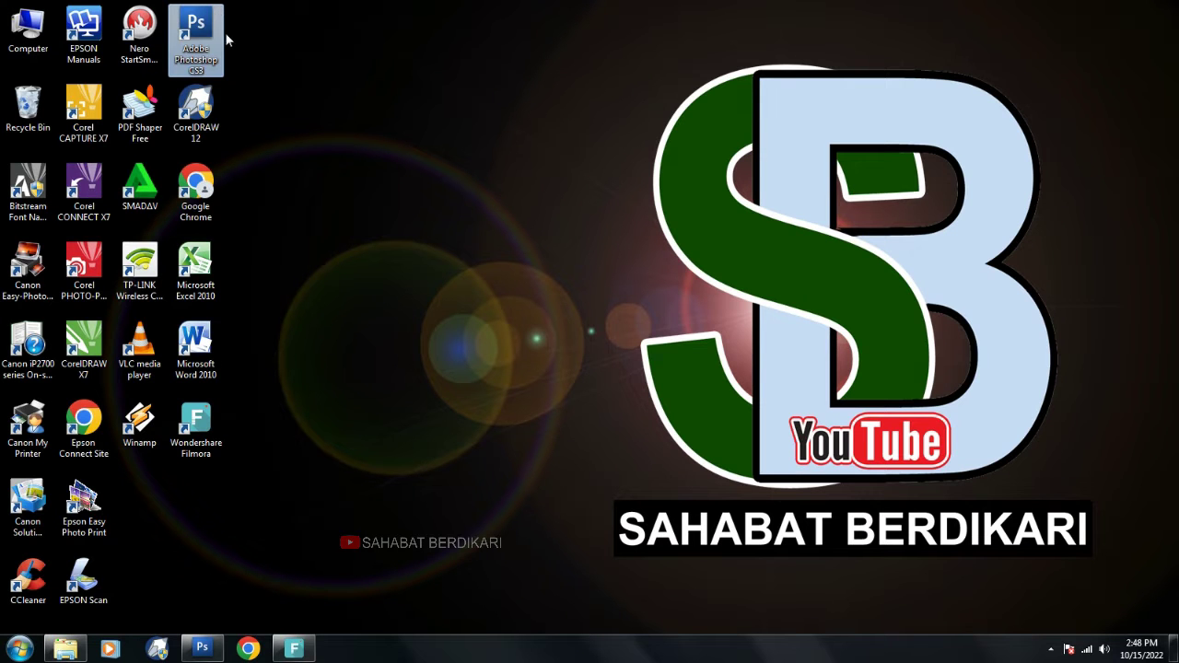
- Start Adobe Photoshop CS3 and open the photo Foto 8x12 cm from Removable Disk (G:) in it
double_click(194, 74)
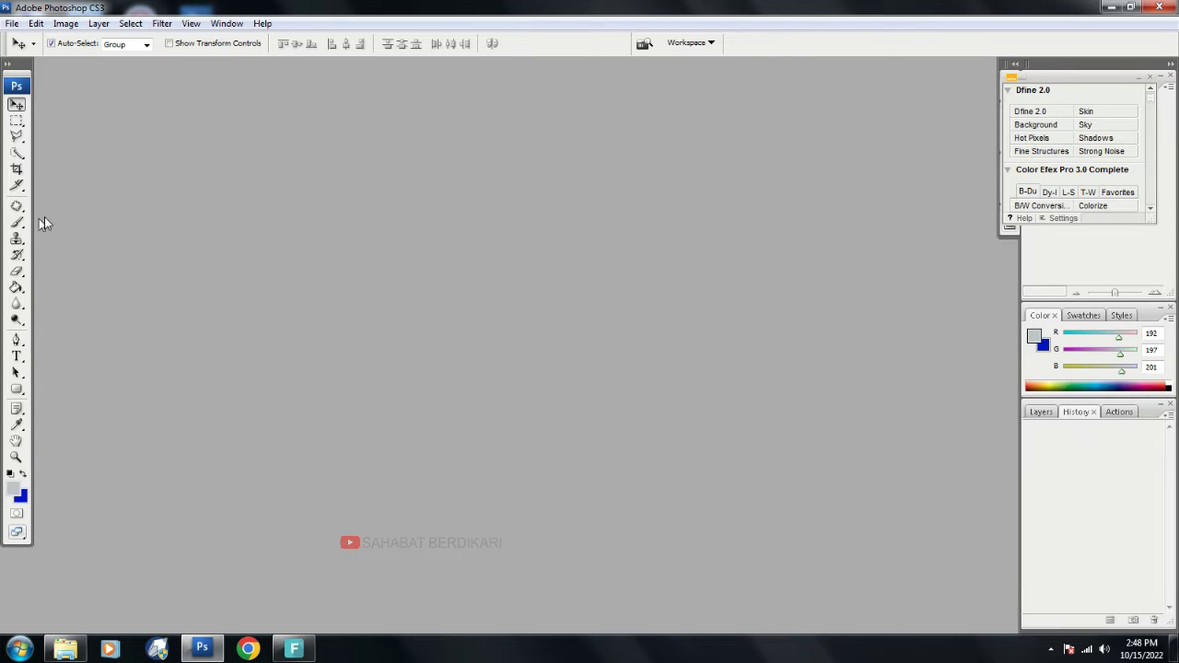
left_click(66, 652)
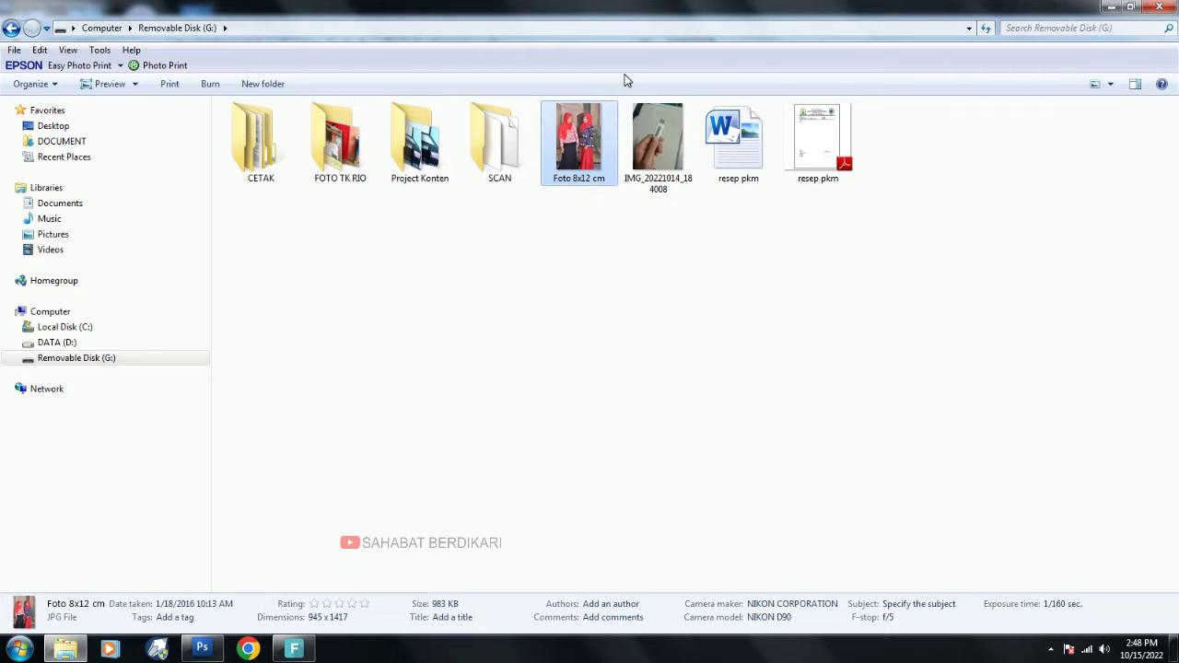
double_click(580, 136)
left_click_drag(593, 184, 230, 352)
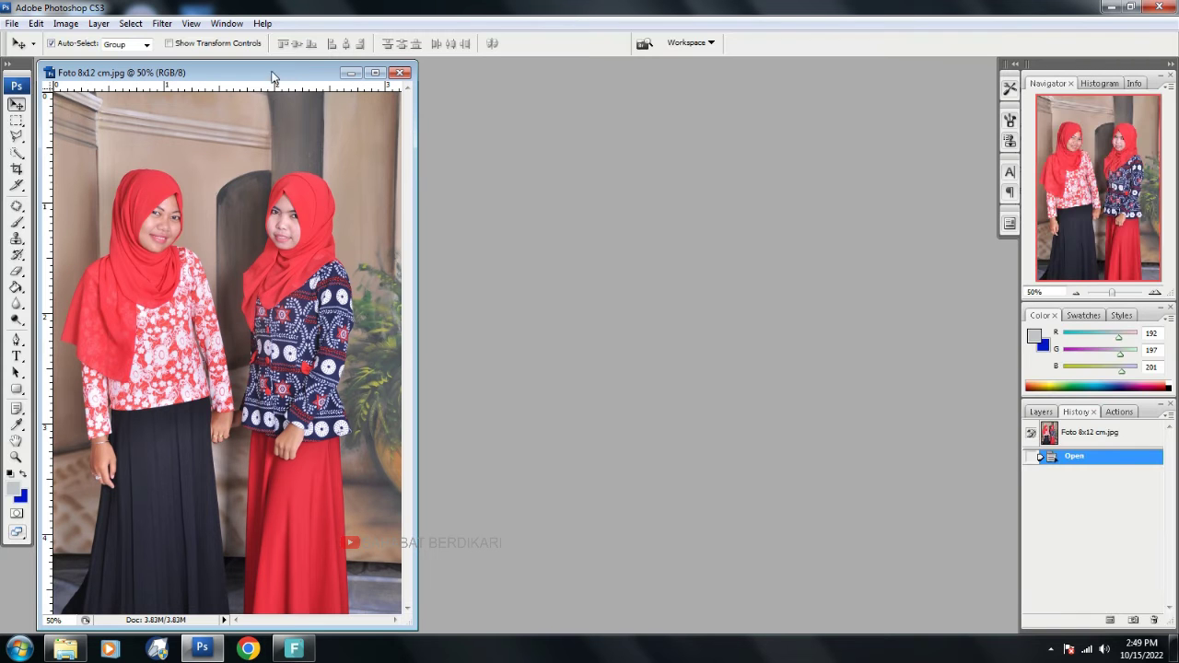
- Shrink and reposition the photo's document window so the whole photo fits at 33.3% with free workspace beside it
left_click_drag(272, 77, 347, 82)
left_click_drag(485, 626, 474, 584)
key("ctrl+minus")
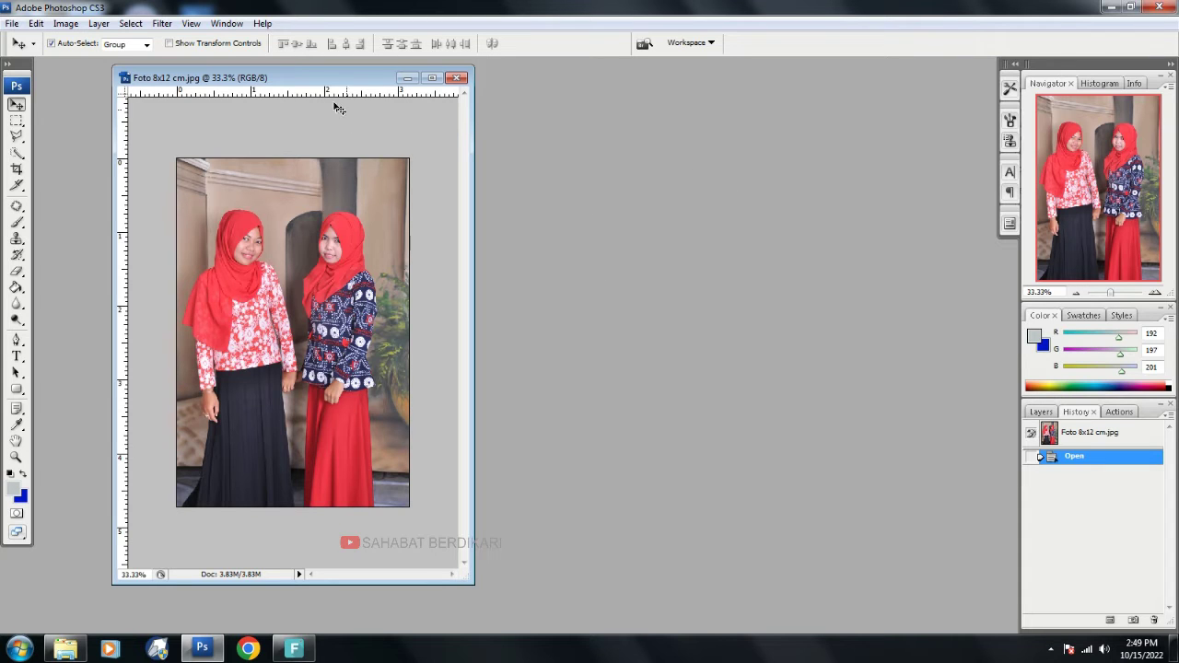
left_click_drag(325, 86, 305, 88)
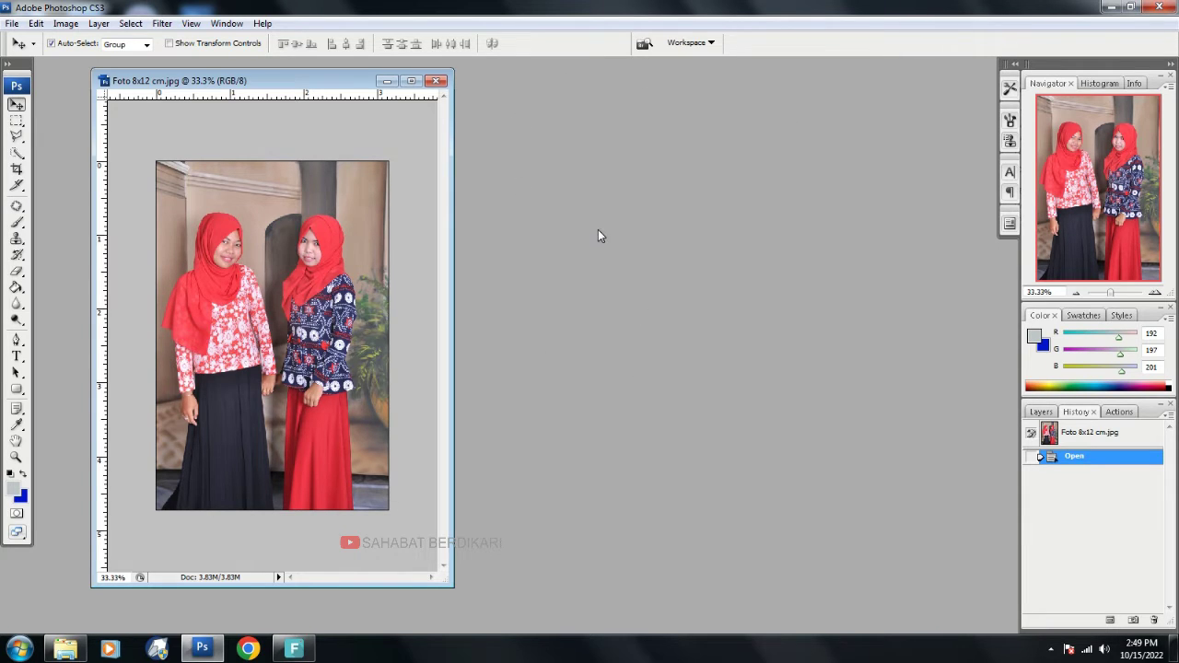
- Start a new document named "kertas foto A4" using the KERTAS A 4 preset
key("ctrl+n")
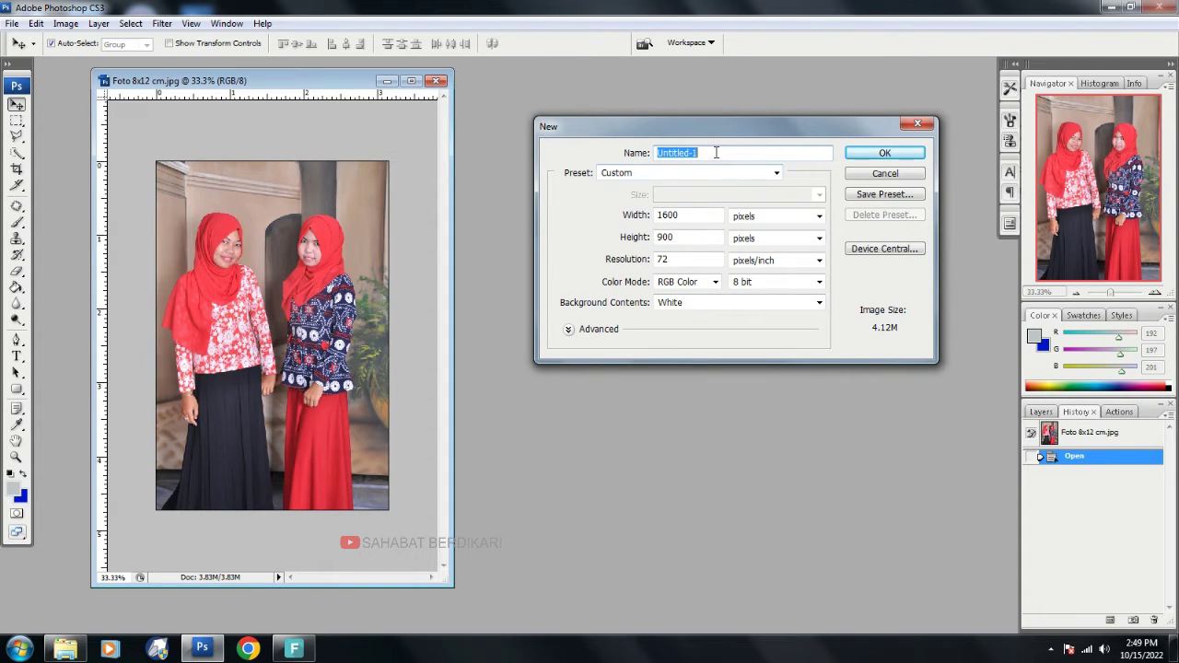
type("4")
left_click(702, 175)
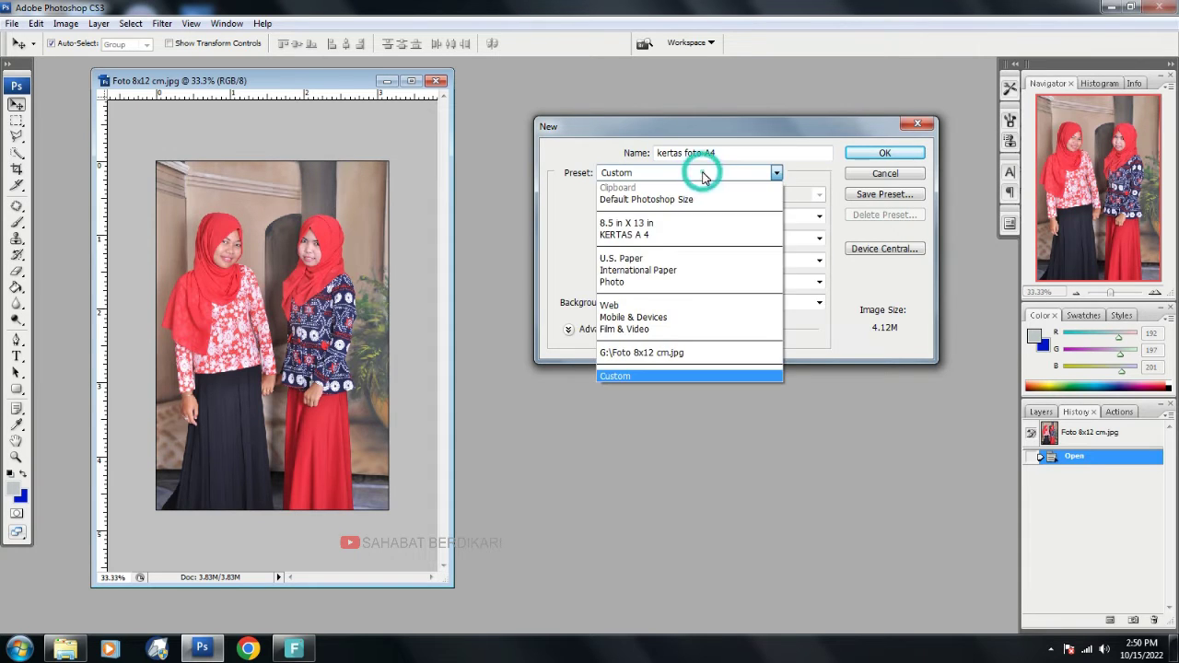
left_click(709, 231)
left_click(727, 152)
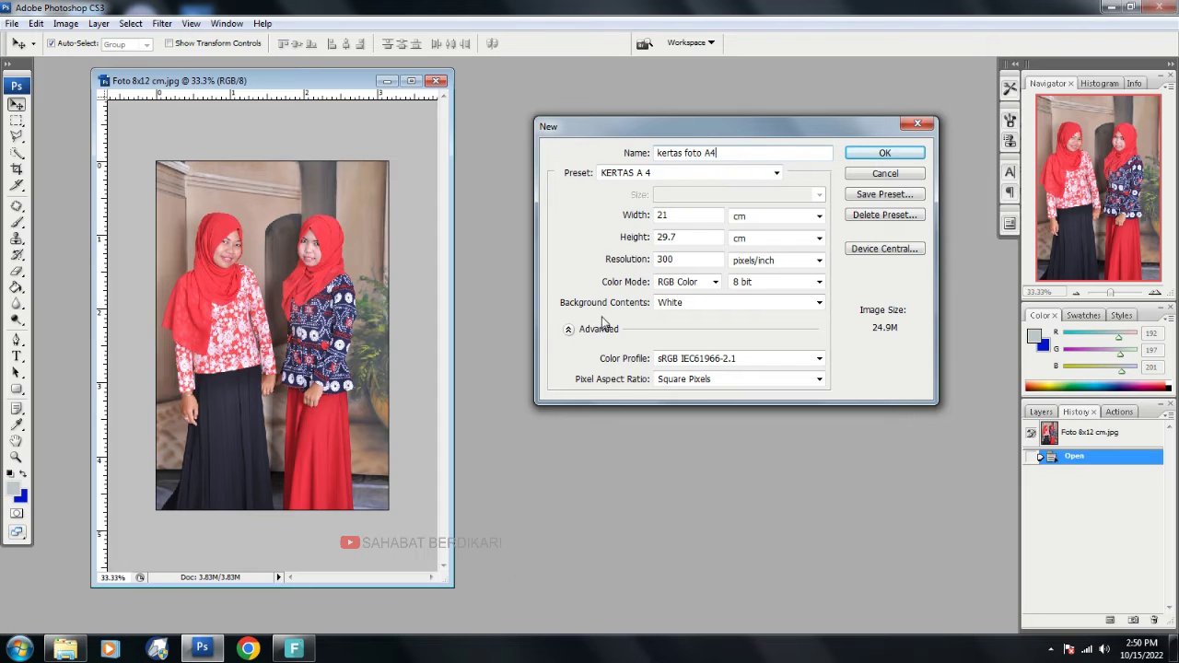
- Specify the new document's width as 21 cm and height as 29.7 cm
left_click(669, 213)
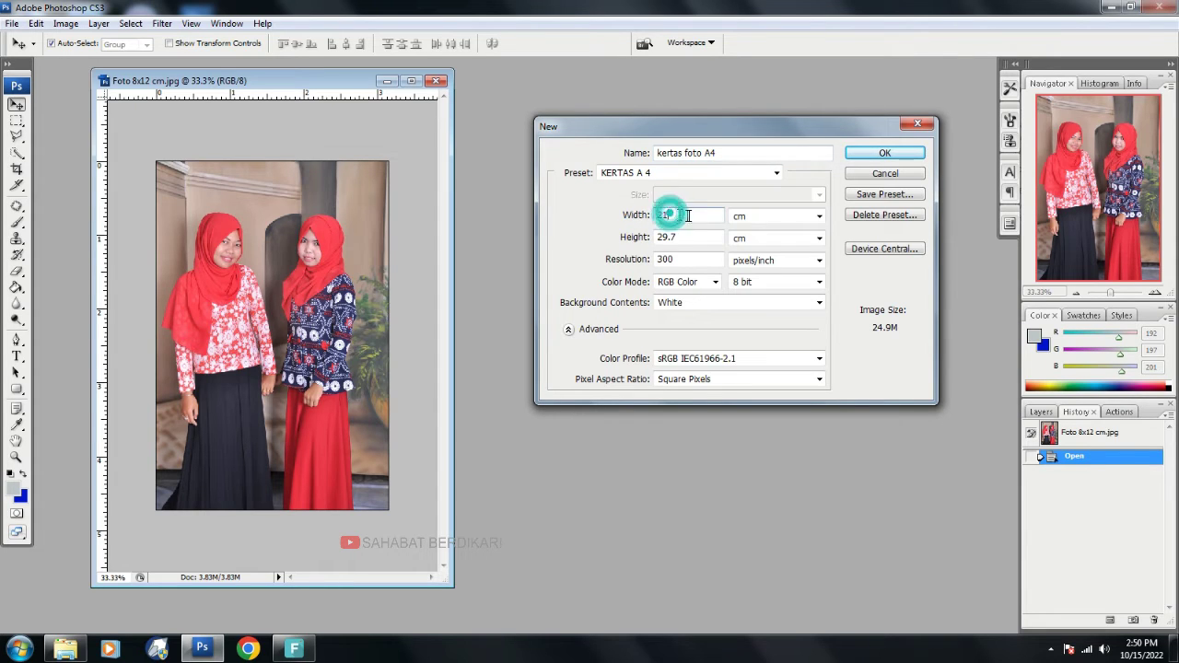
left_click(682, 213)
left_click(673, 214)
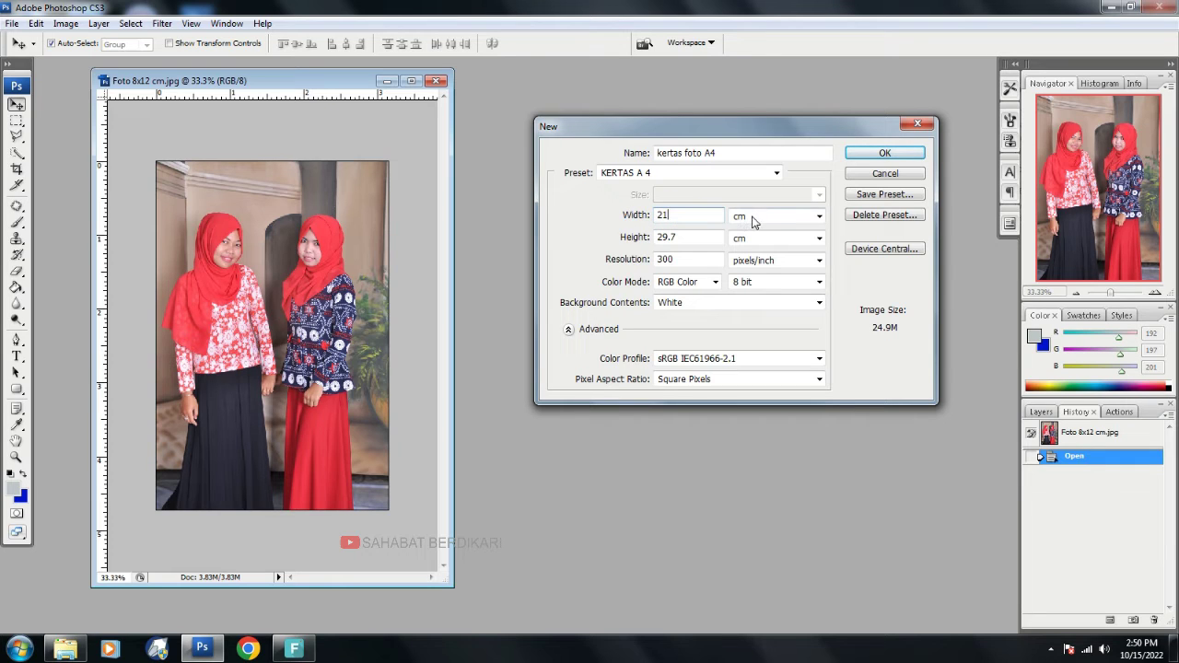
left_click(818, 215)
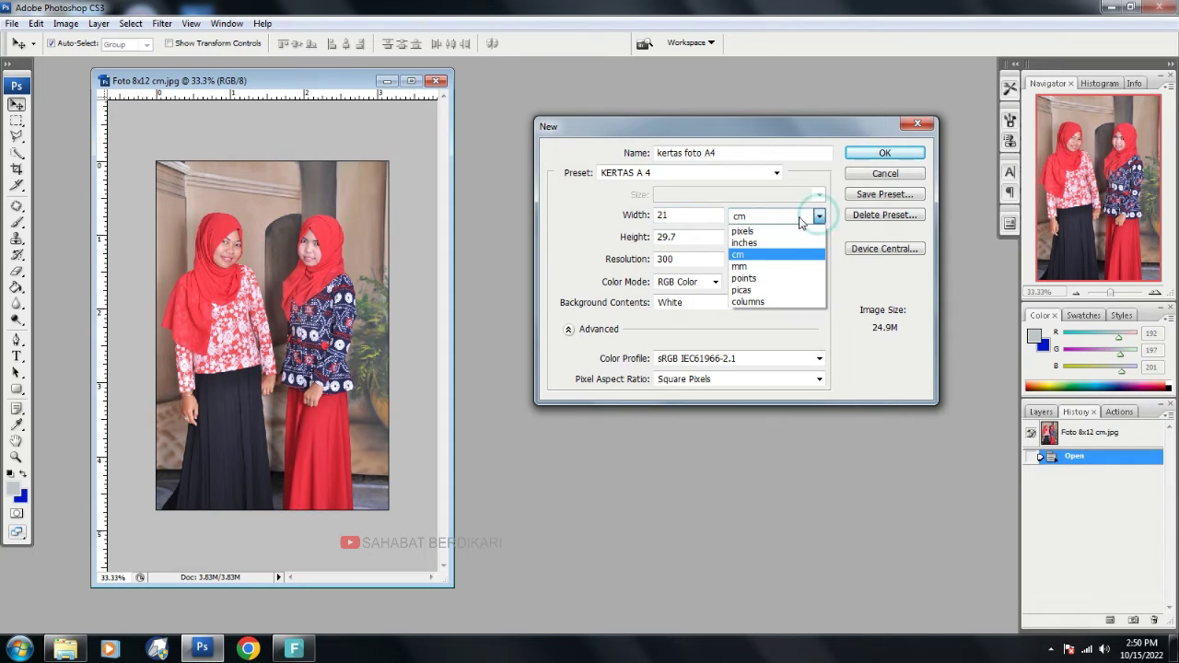
left_click(756, 255)
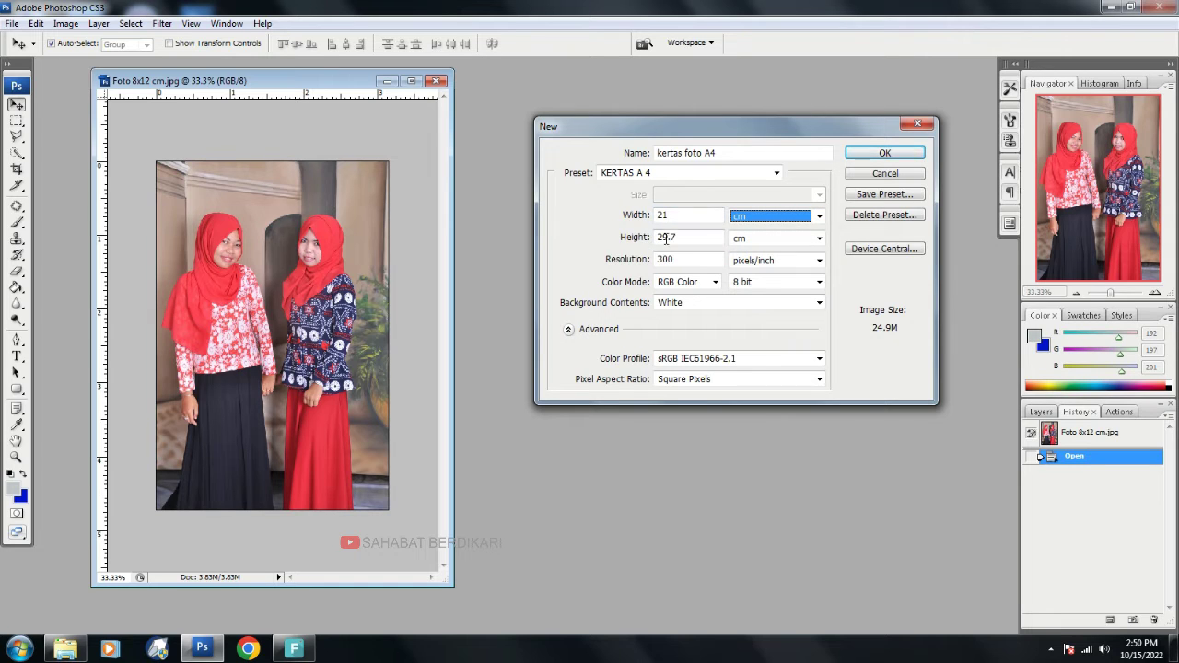
left_click(672, 237)
double_click(679, 237)
left_click(693, 237)
left_click(819, 238)
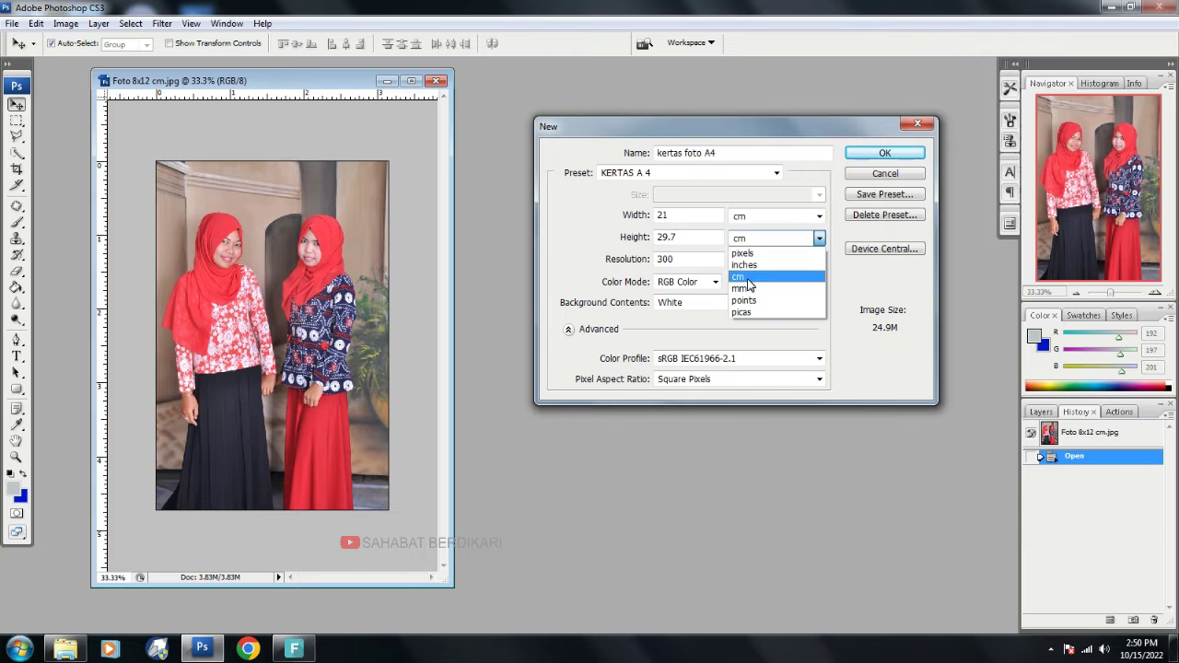
left_click(746, 278)
left_click(668, 238)
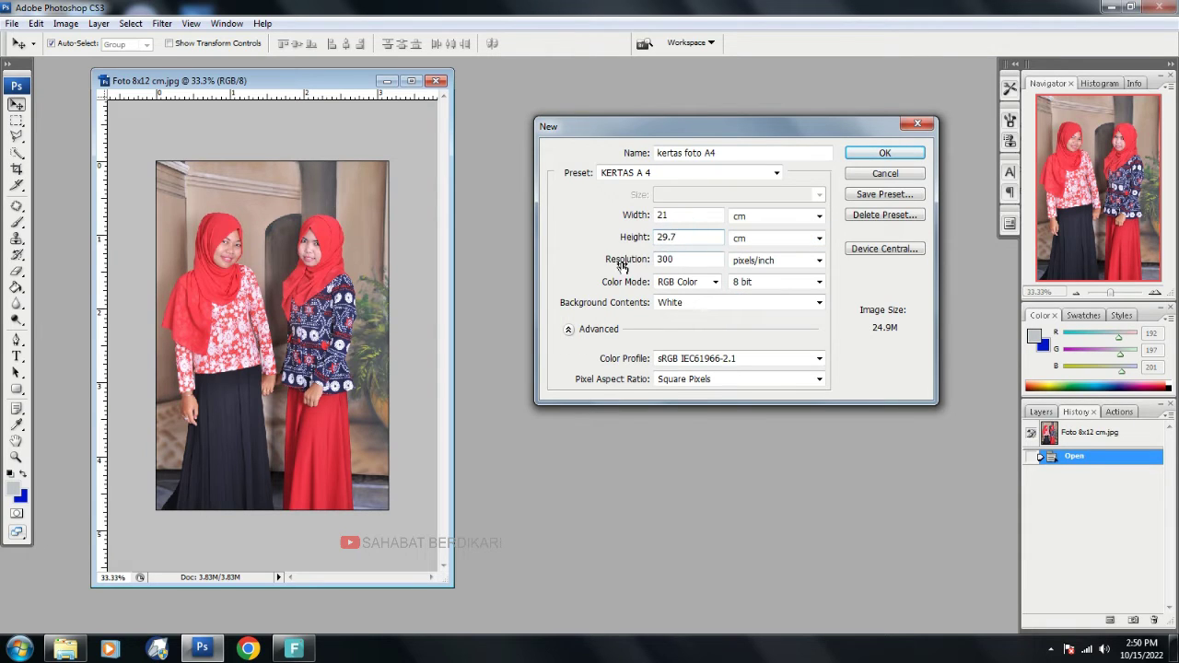
- Use a resolution of 300 pixels/inch and the RGB Color mode for the new document
left_click(684, 259)
left_click(819, 260)
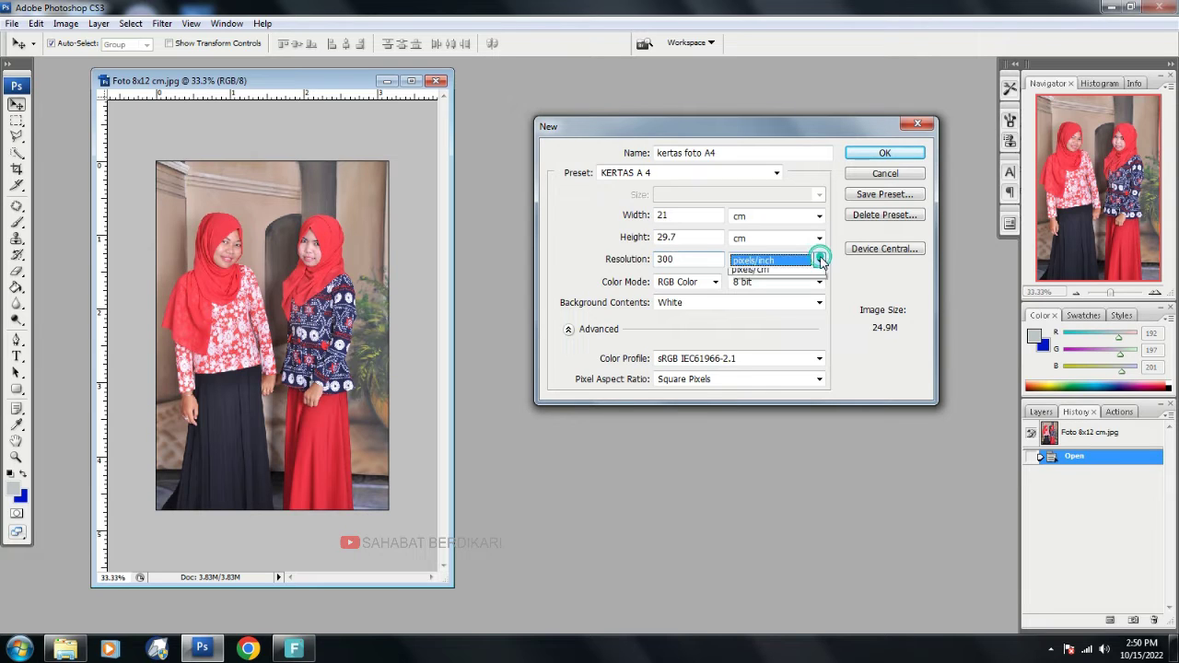
left_click(816, 275)
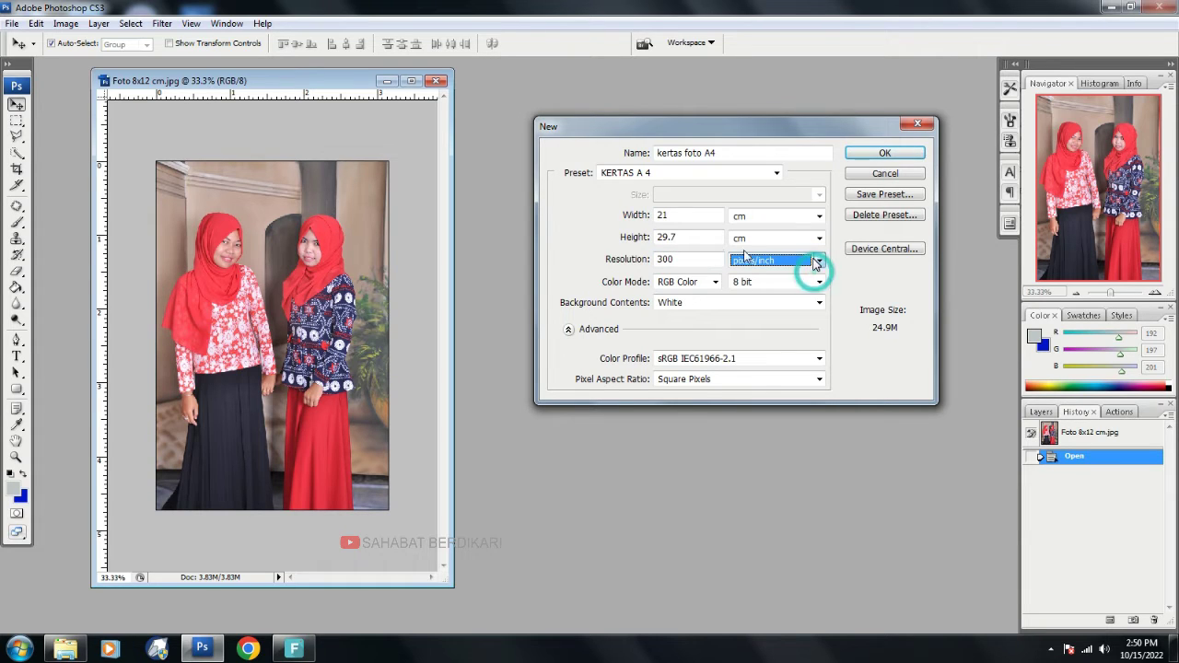
left_click(855, 287)
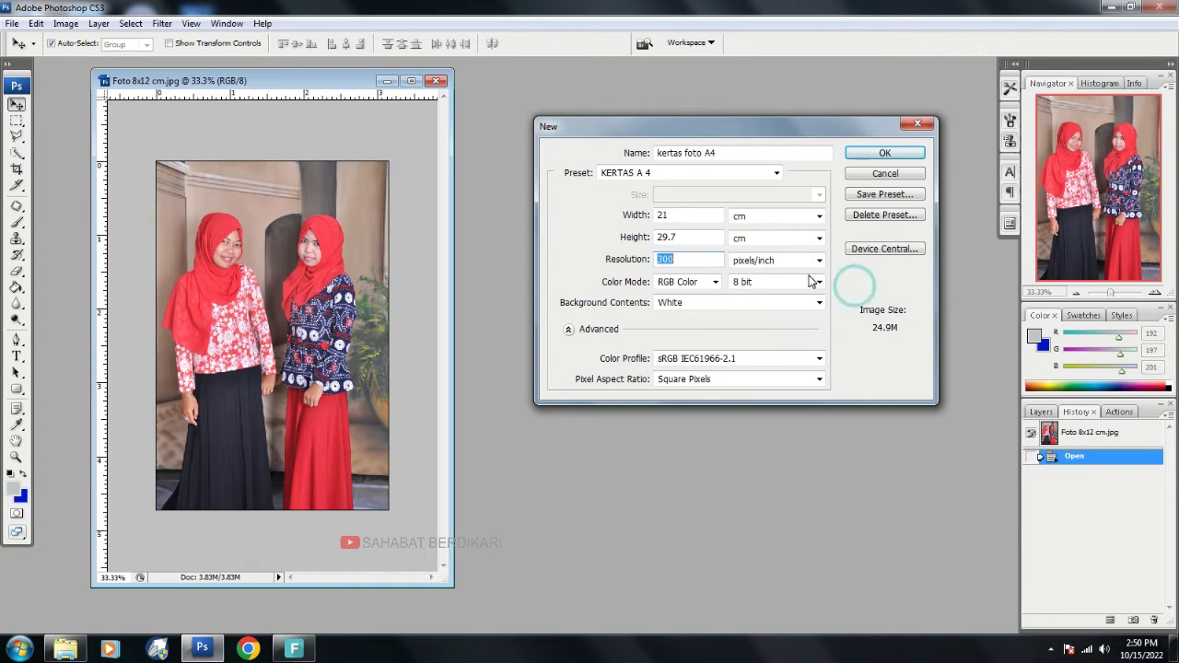
left_click(713, 282)
left_click(715, 284)
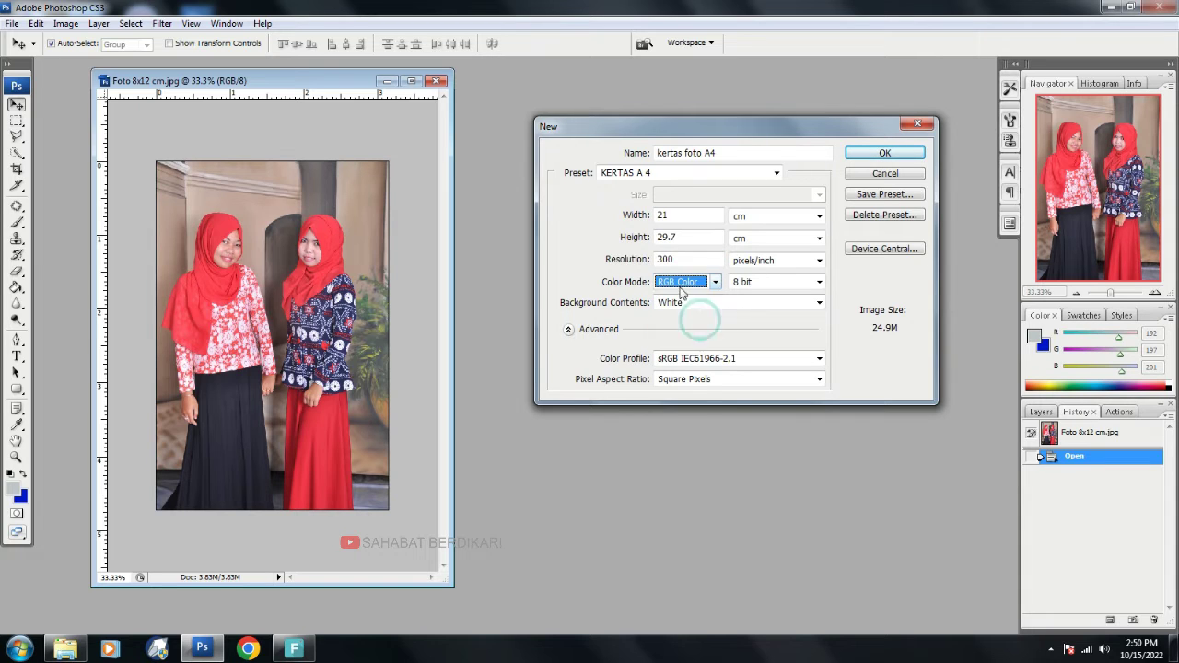
- Choose 8 bit color depth and White background contents, and create the document
left_click(819, 282)
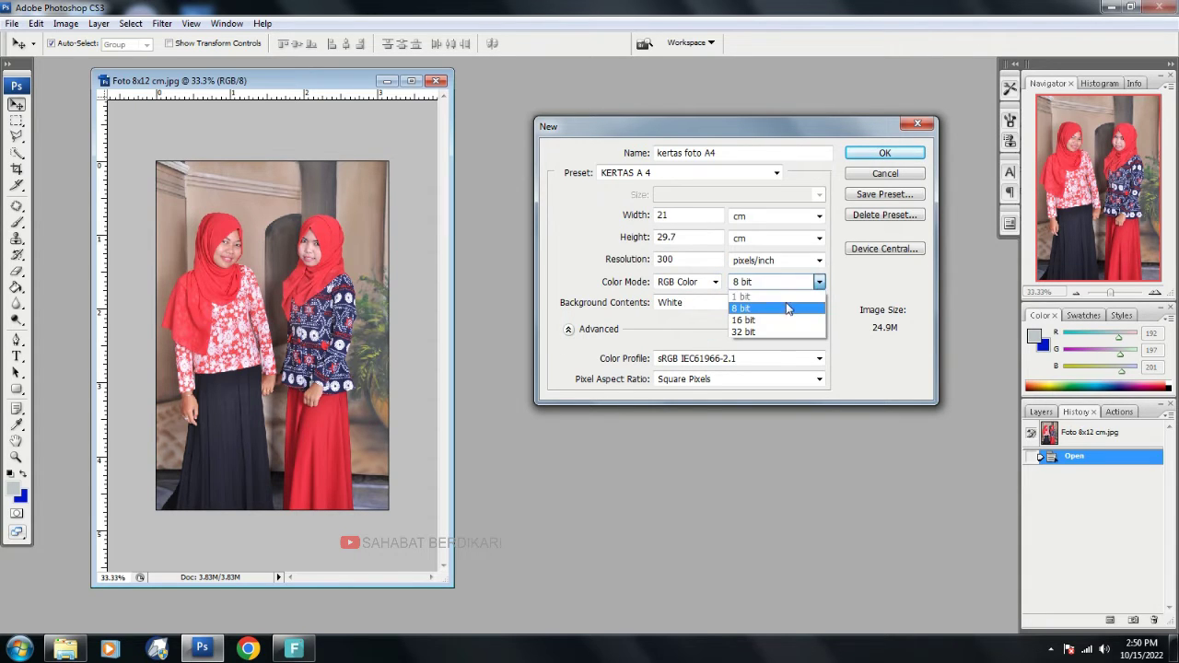
left_click(785, 306)
left_click(713, 304)
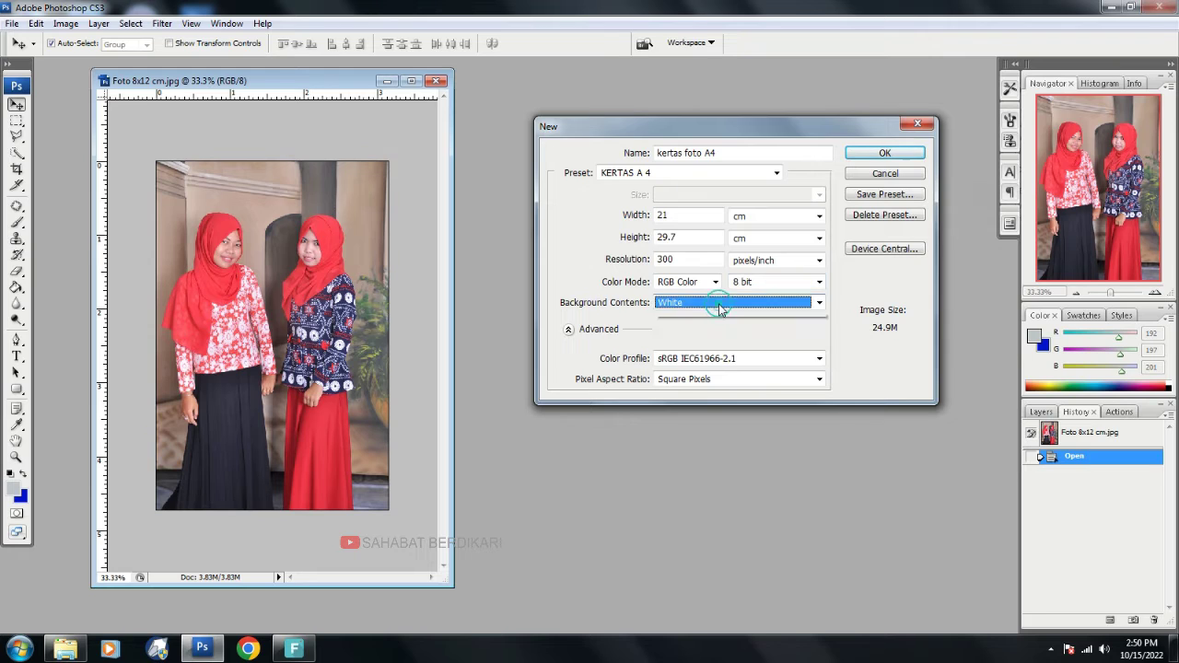
left_click(716, 317)
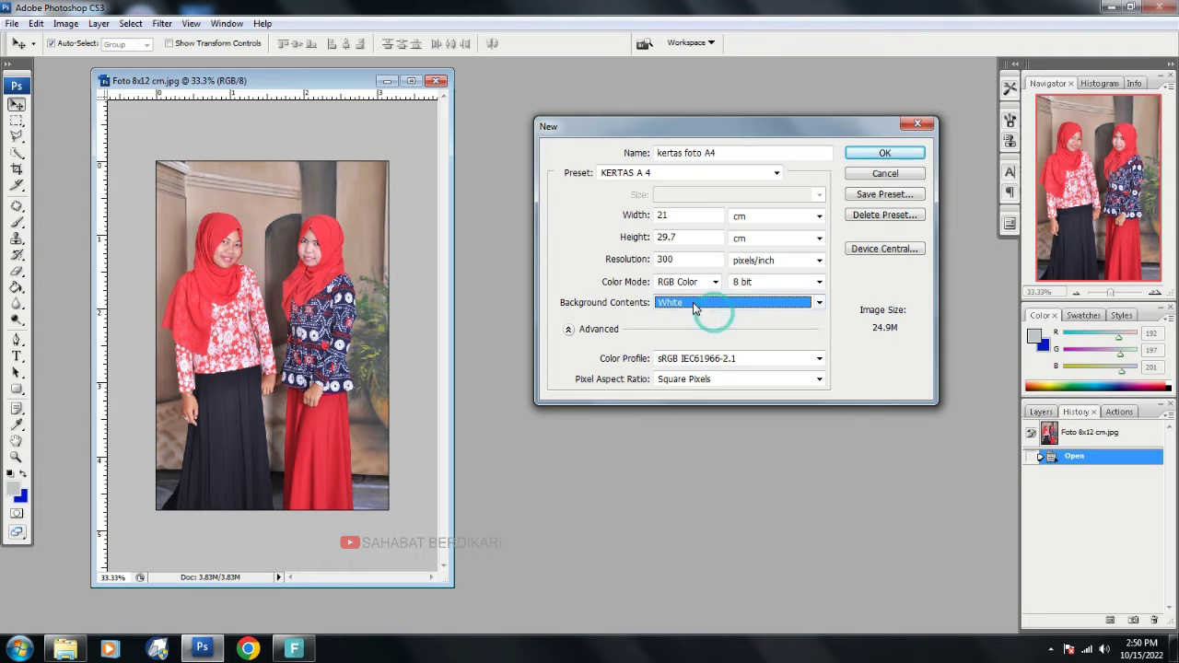
left_click(728, 159)
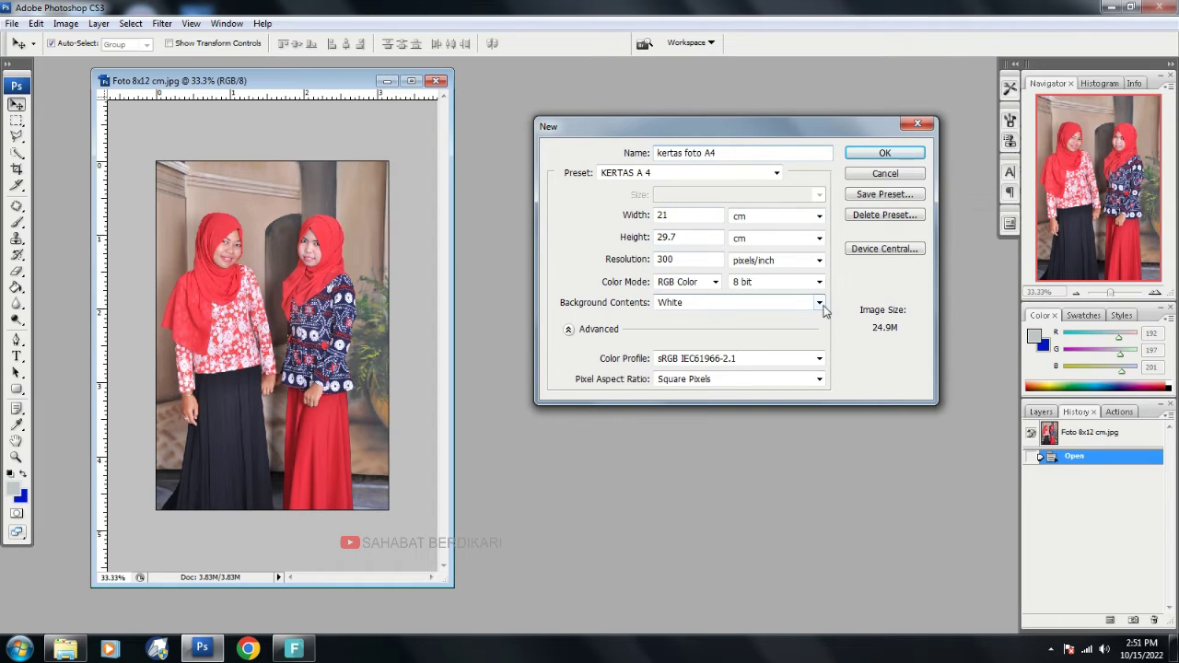
left_click(884, 154)
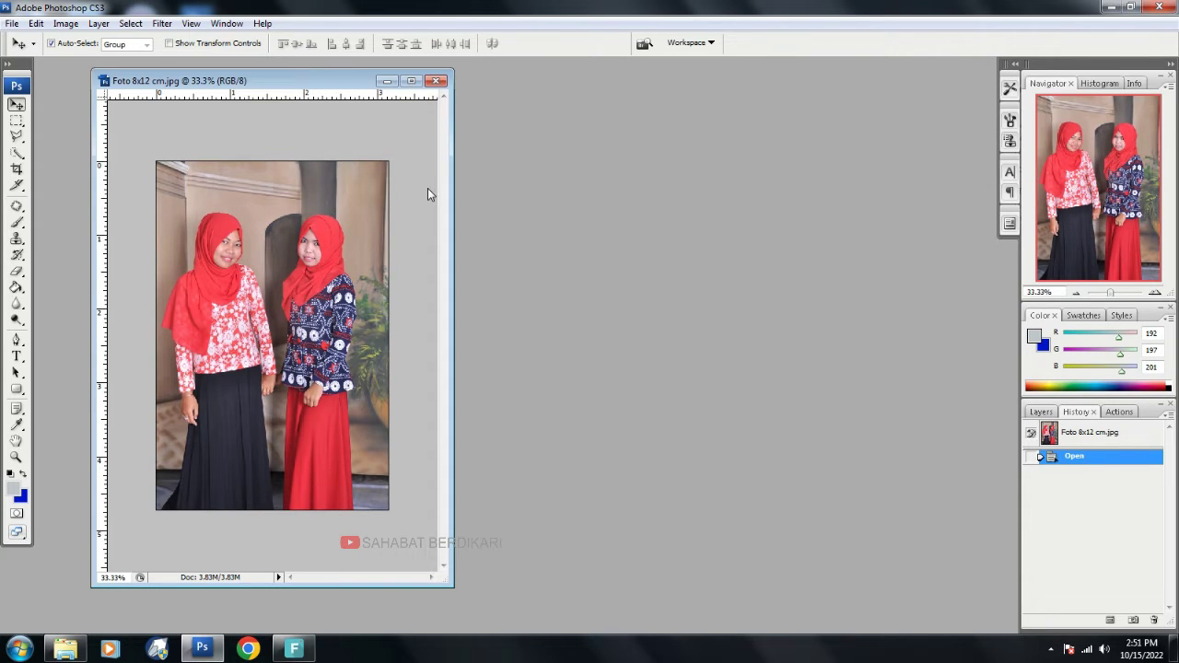
- Enlarge the blank A4 document's window and arrange it side by side with the photo's window
left_click_drag(184, 79, 676, 91)
left_click_drag(860, 546, 918, 593)
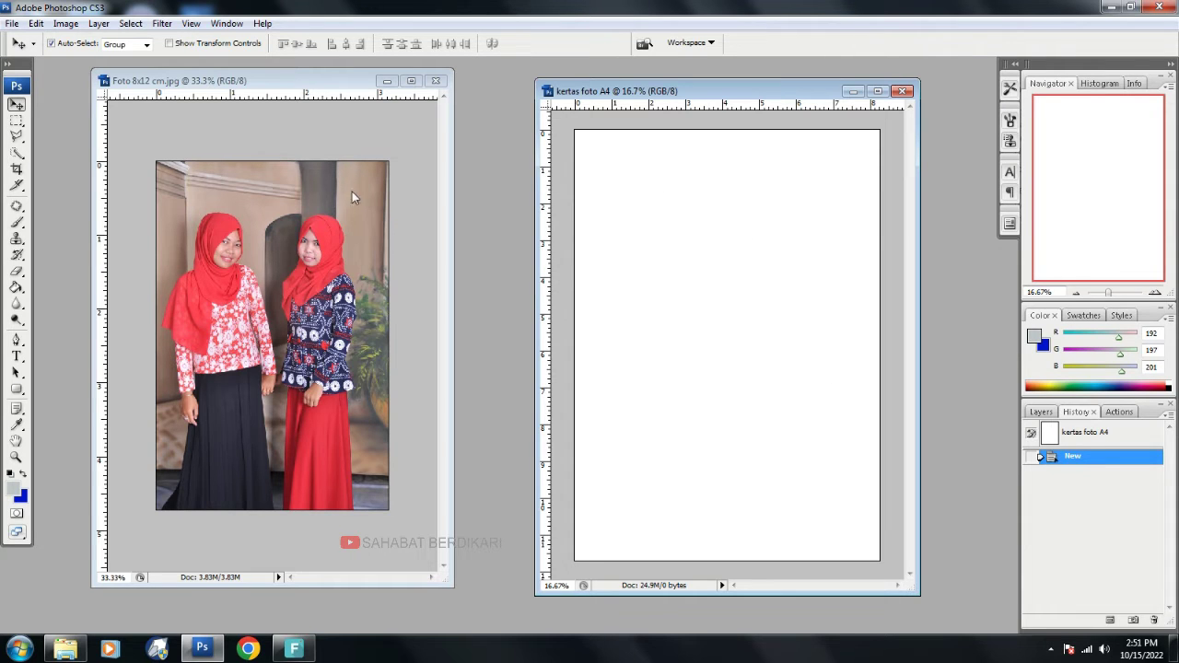
left_click_drag(263, 87, 279, 87)
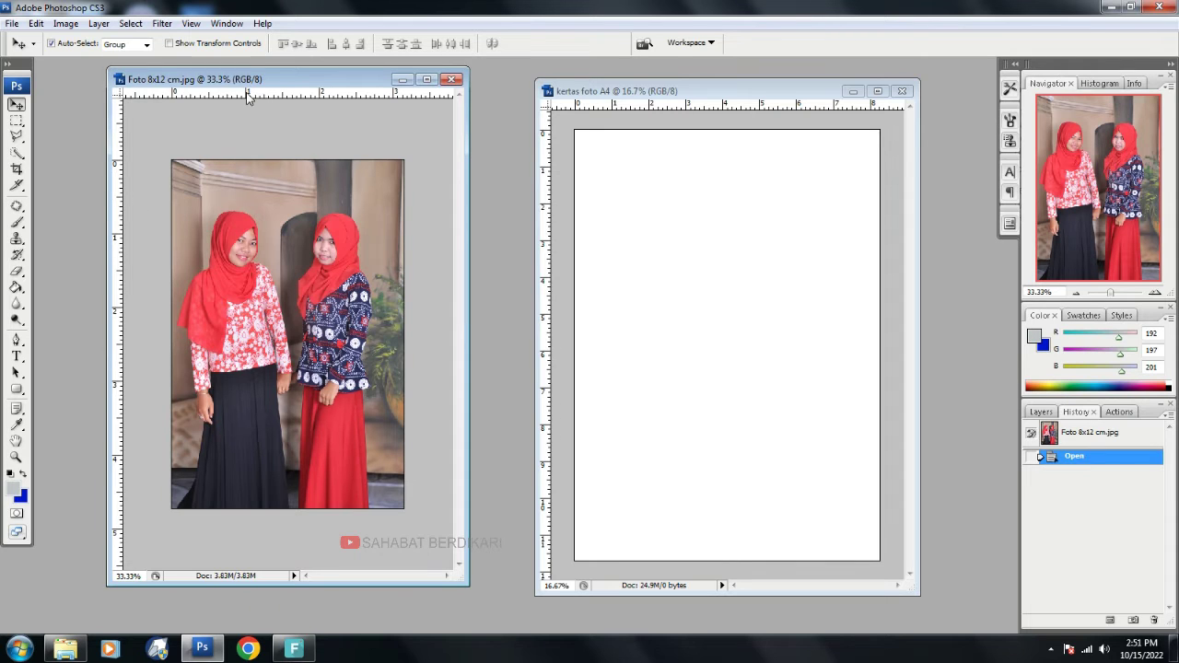
left_click_drag(247, 95, 251, 106)
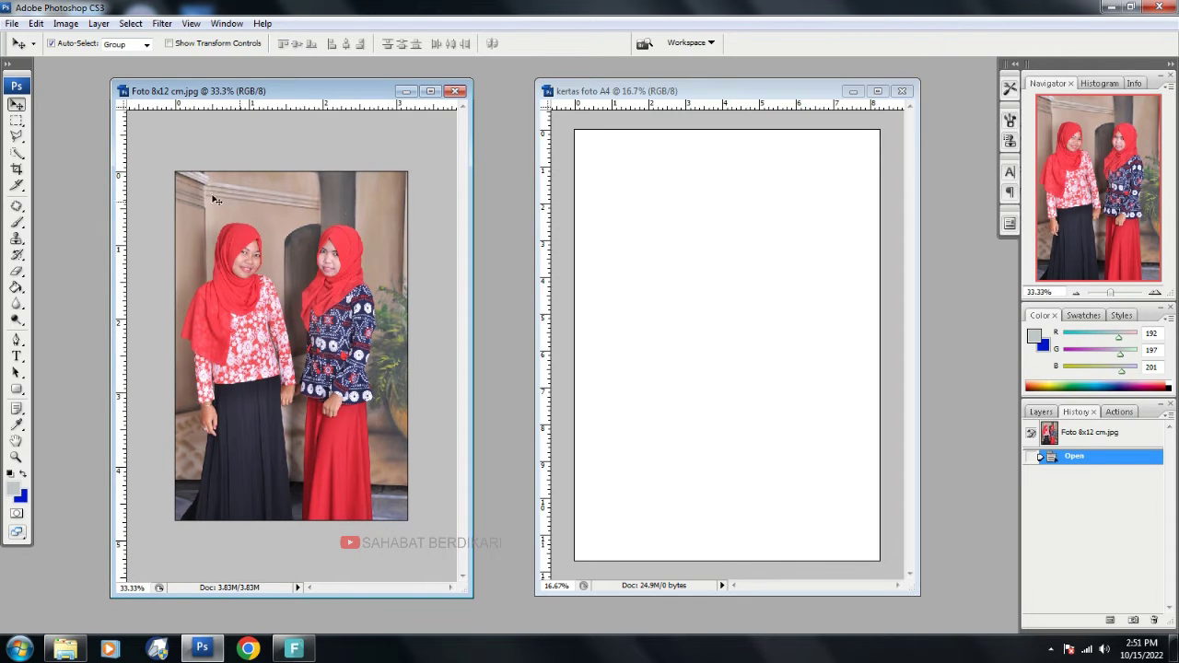
- Set the Crop tool to 8 cm width, 12 cm height and a resolution of 300 pixels/inch
left_click(16, 169)
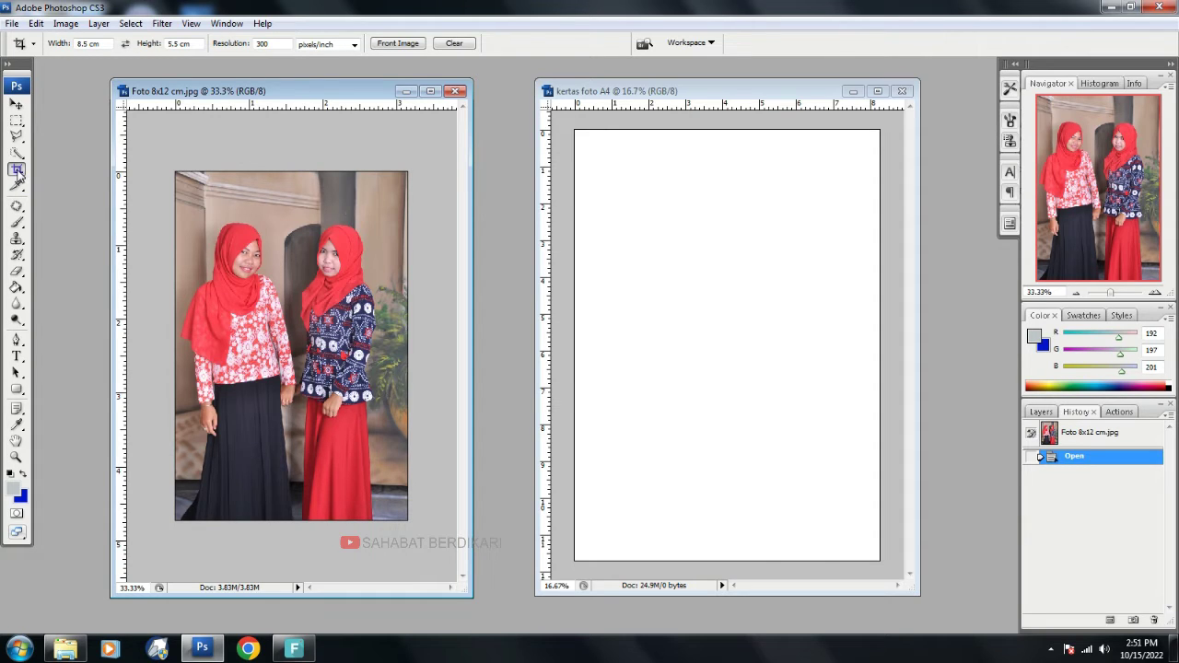
left_click(85, 44)
key("BackSpace")
key("BackSpace")
key("Tab")
type("12cm")
key("Tab")
left_click(354, 44)
left_click(317, 57)
key("Return")
- Crop the photo to the 8 x 12 cm frame, trimming some background above and beside the two women
left_click_drag(333, 98, 345, 93)
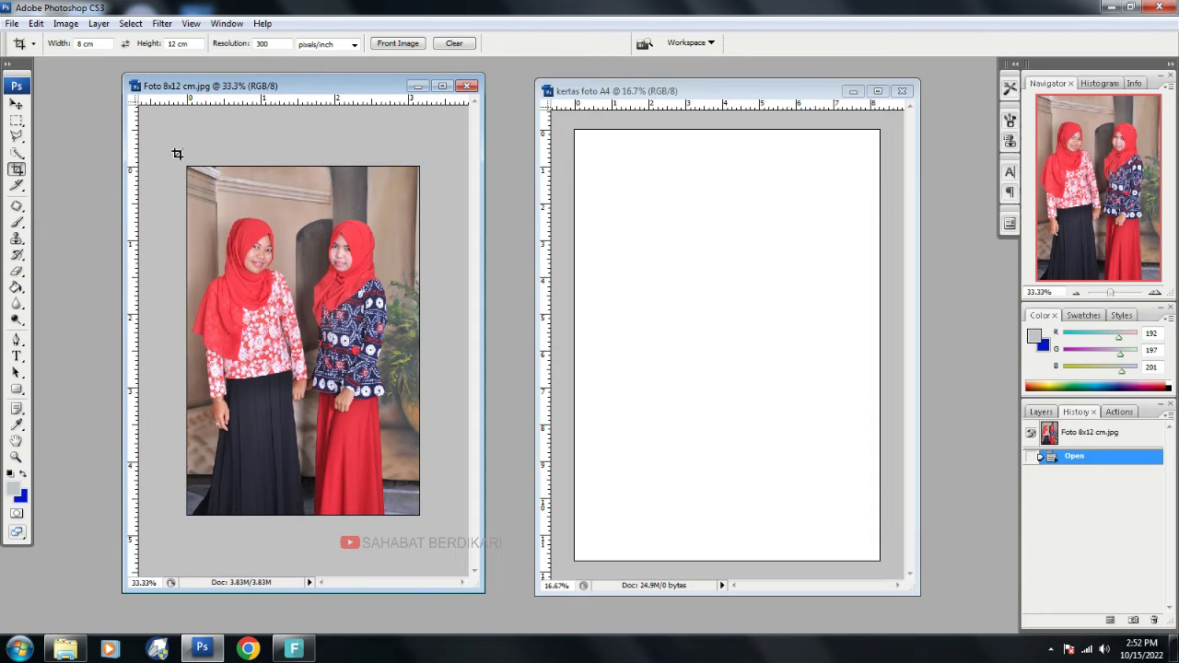
left_click_drag(177, 153, 448, 555)
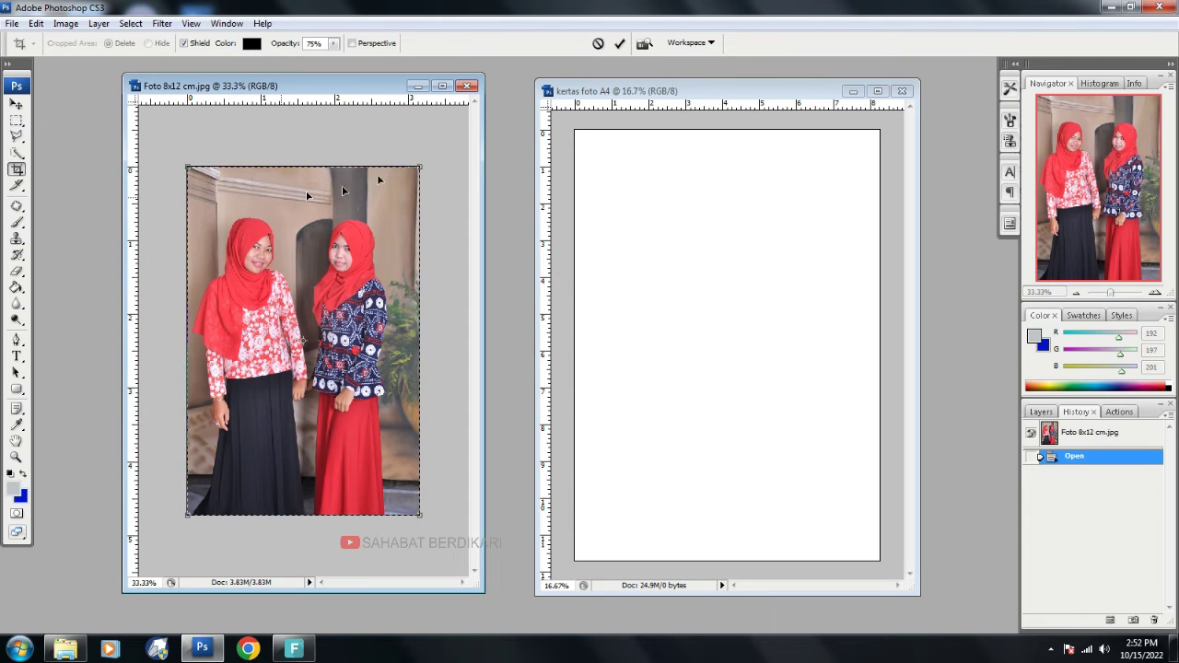
left_click_drag(419, 168, 402, 191)
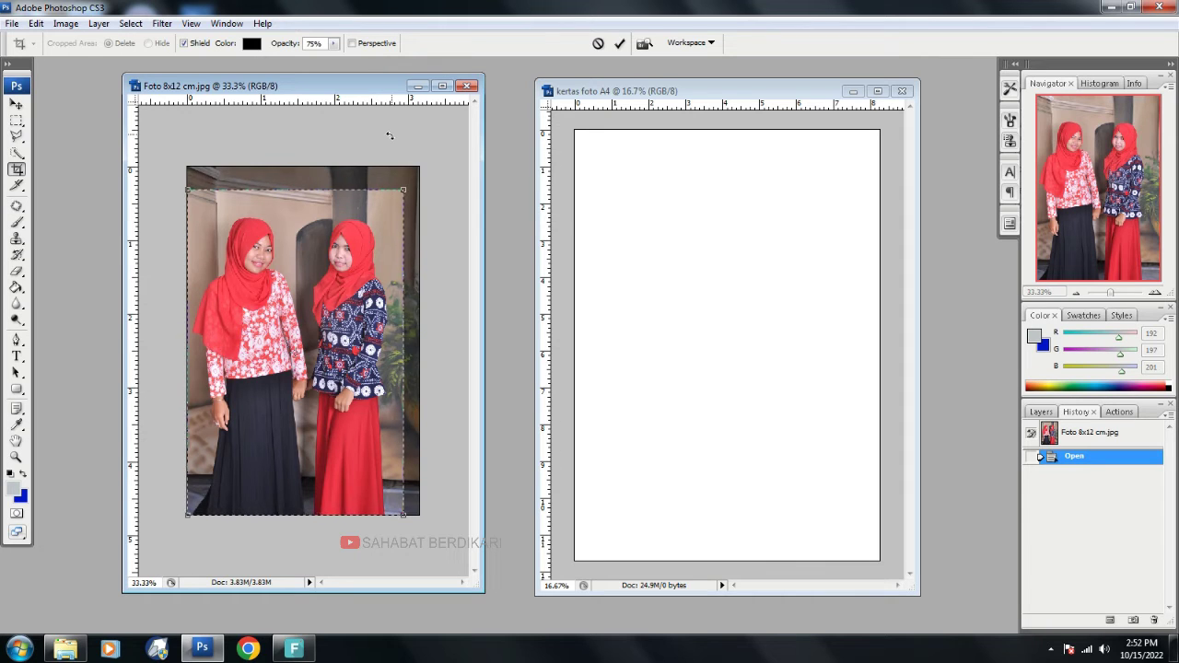
key("Return")
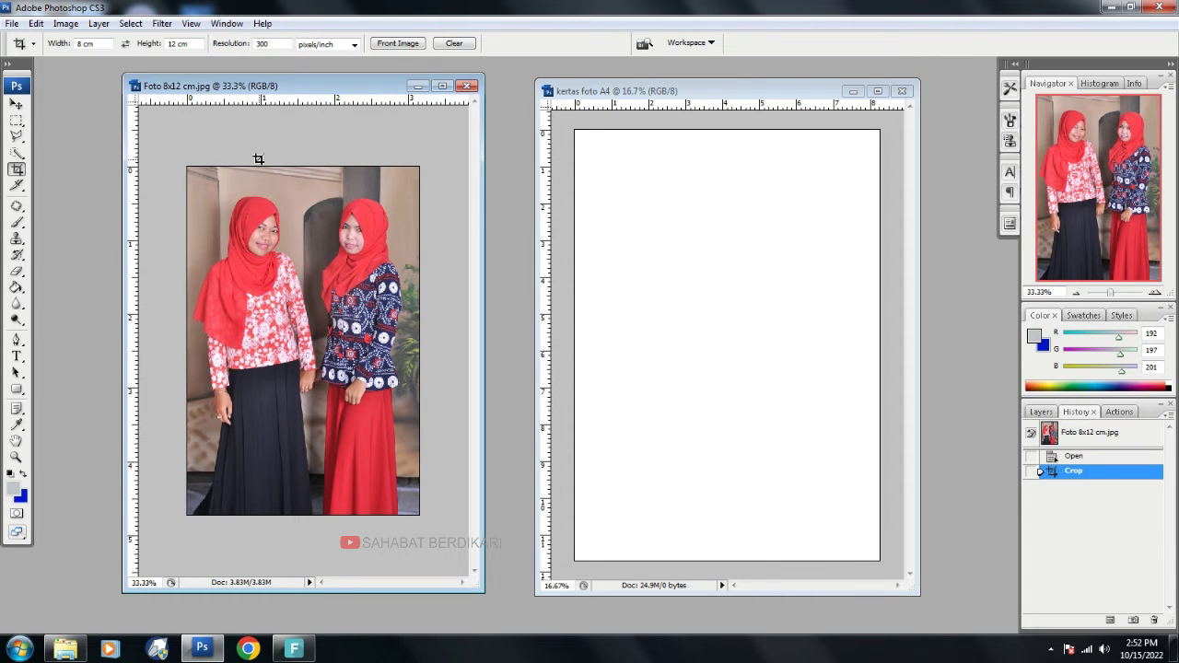
- Copy the cropped photo into the A4 document with the Move tool, placing it near the page's upper-left corner
left_click(17, 106)
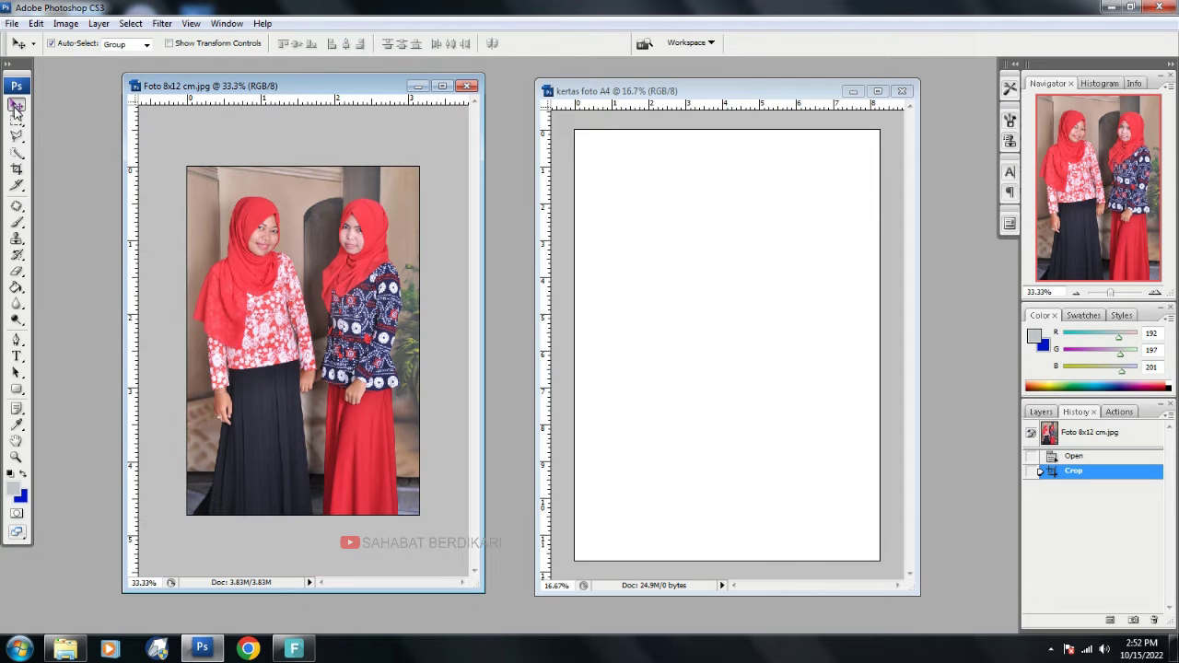
left_click_drag(261, 92, 245, 90)
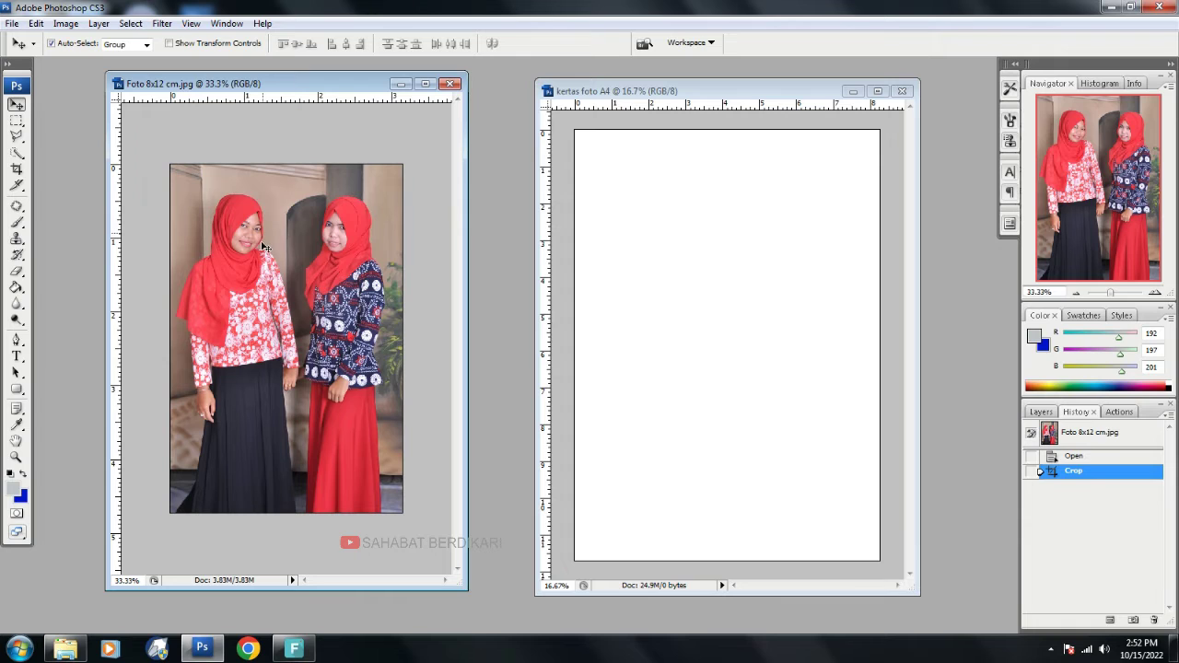
left_click_drag(263, 252, 641, 188)
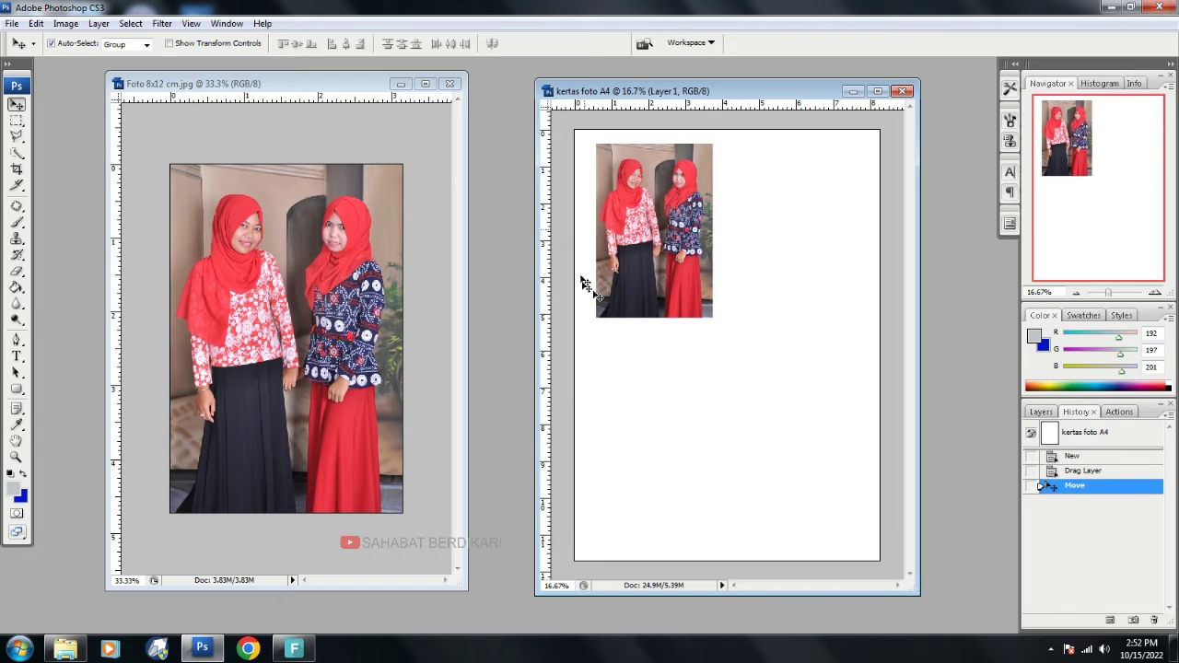
- Minimize the original photo's window and shift the A4 document's window slightly to the left
left_click_drag(672, 82, 666, 84)
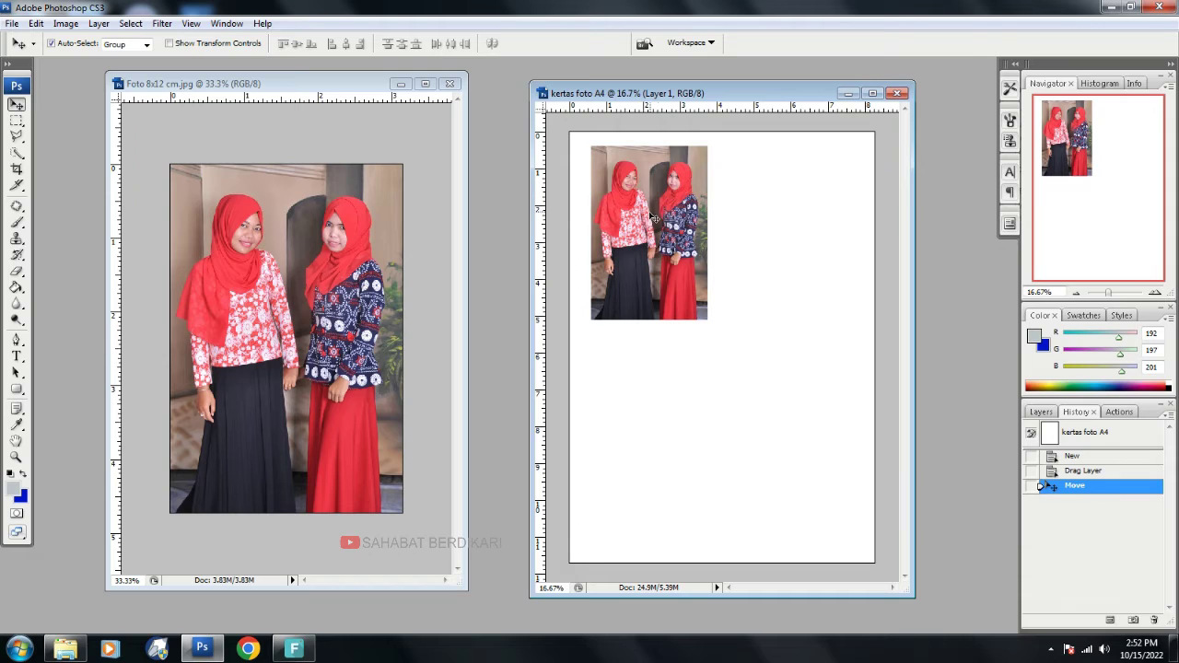
left_click_drag(654, 93, 647, 95)
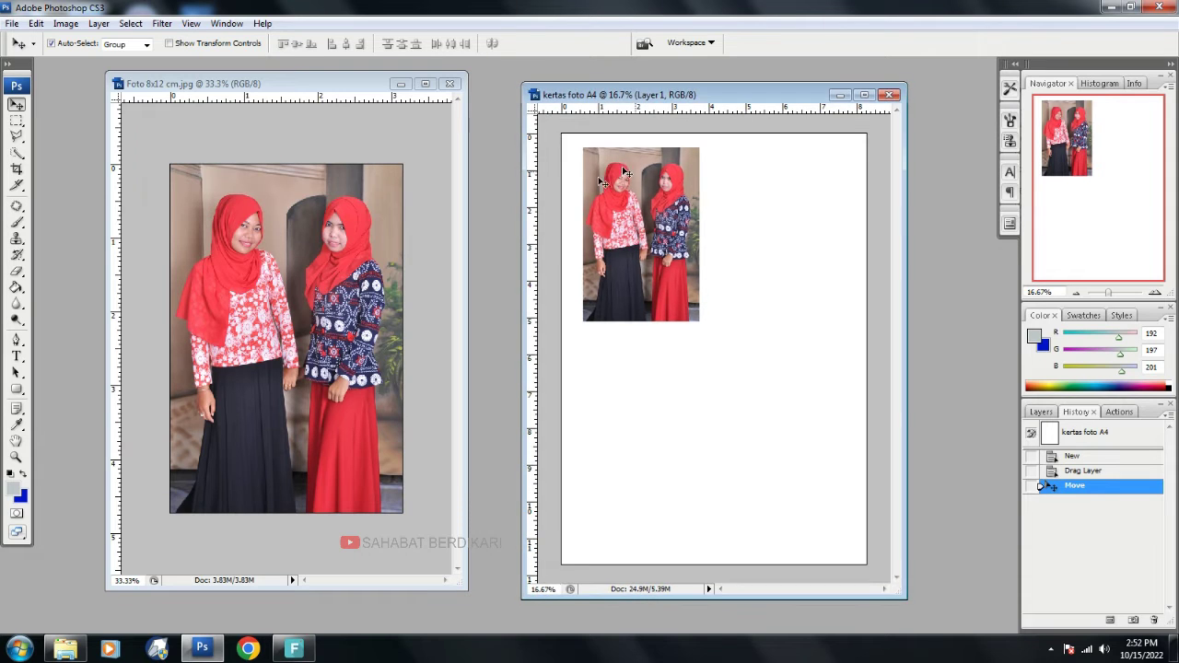
left_click(401, 85)
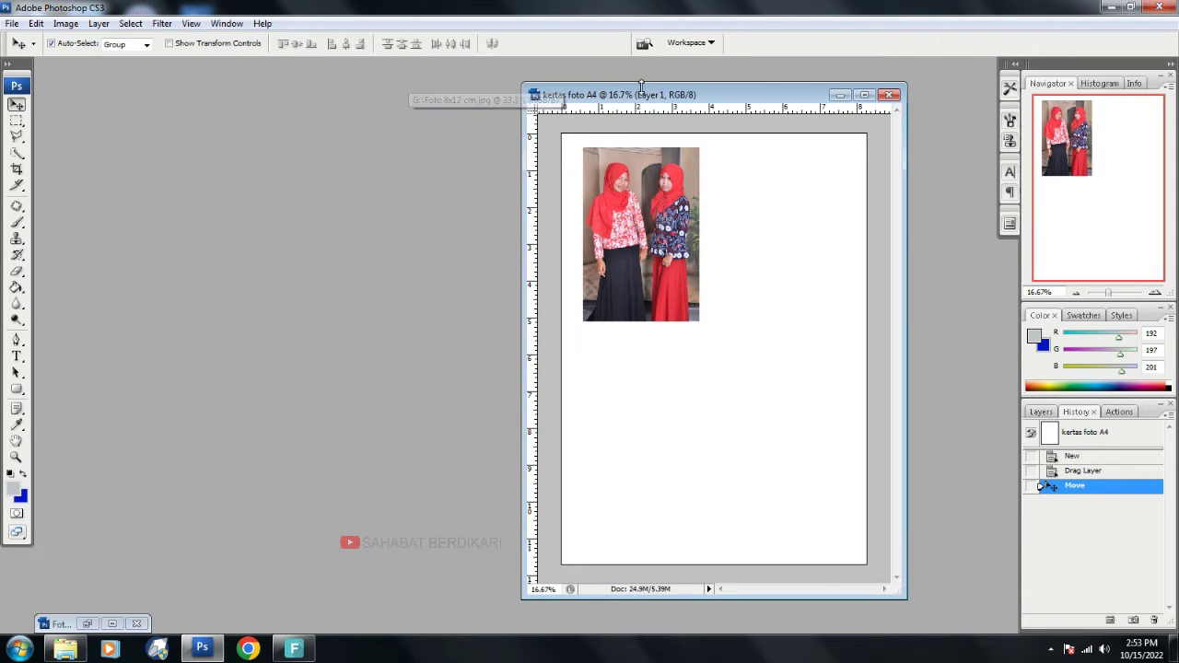
left_click_drag(645, 98, 634, 99)
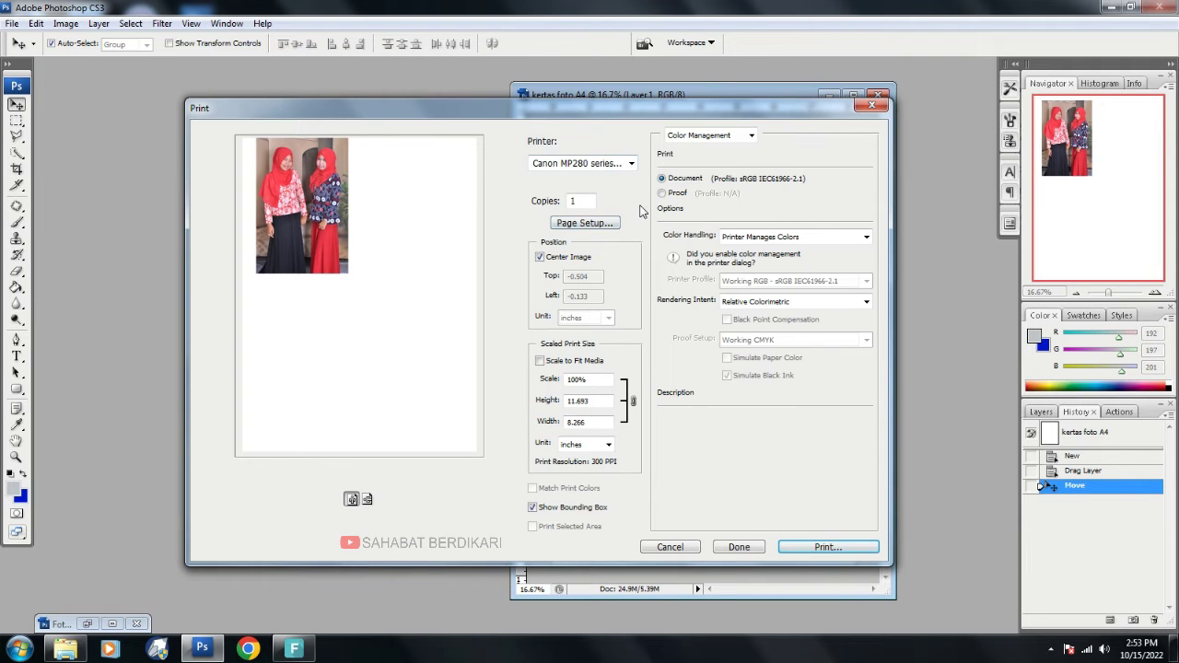
- Choose the EPSON L3110 Series printer for printing the A4 document and set its document size to A4 (210 x 297 mm)
left_click(595, 167)
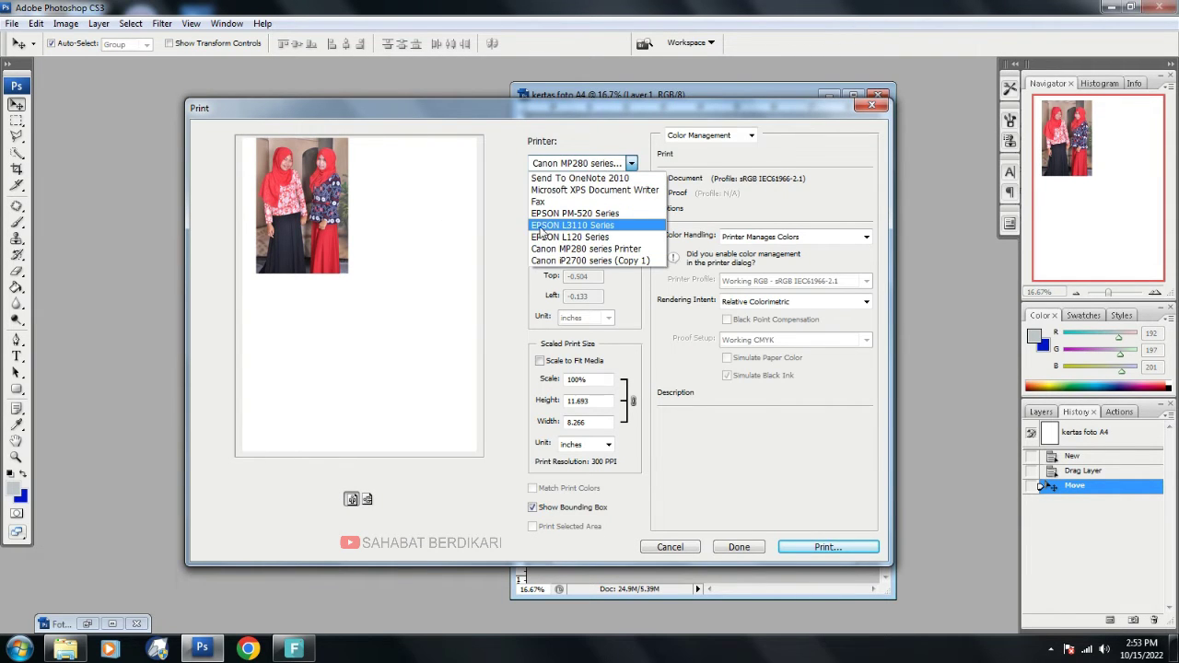
left_click(608, 226)
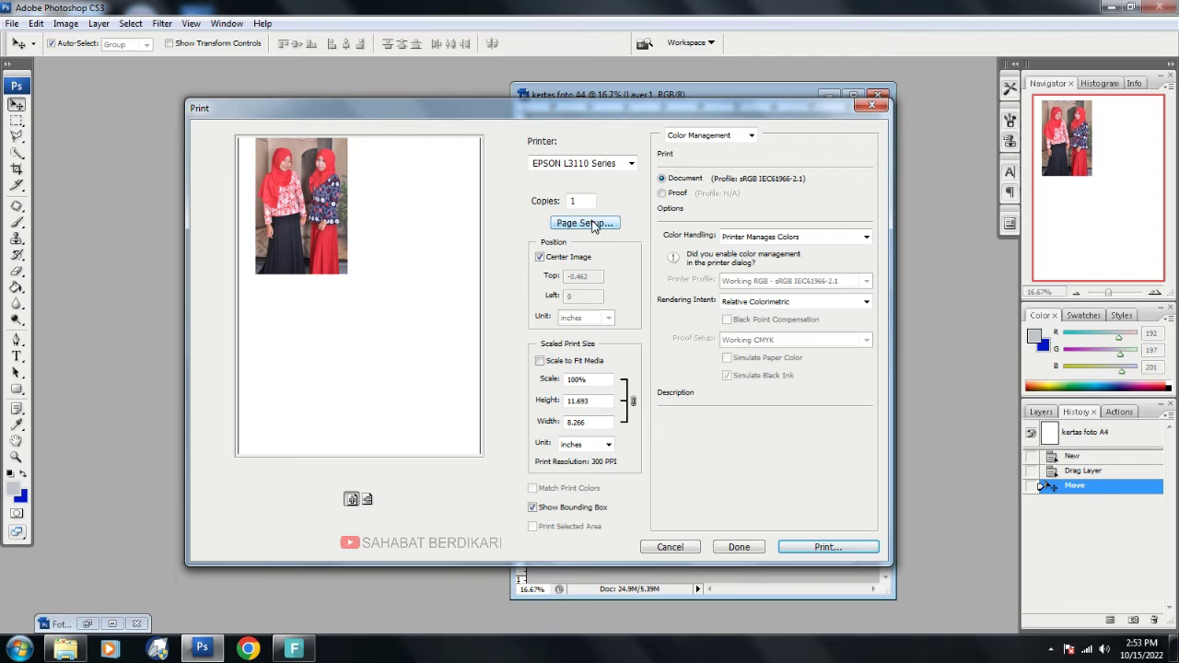
left_click(609, 228)
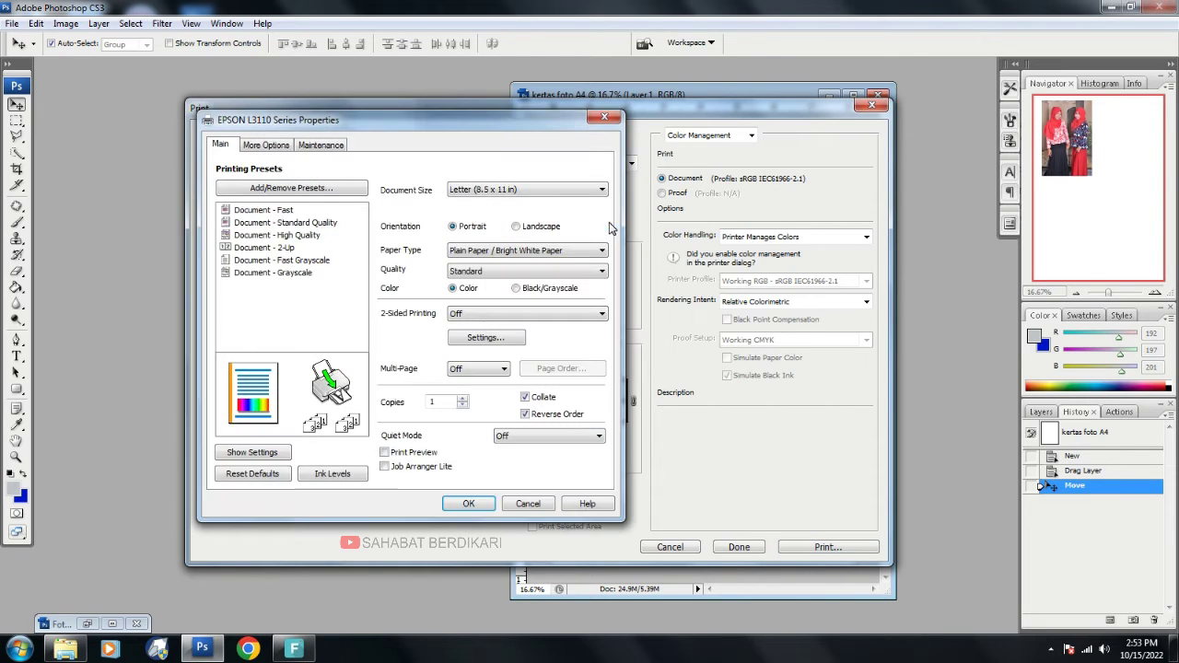
left_click_drag(391, 129, 476, 126)
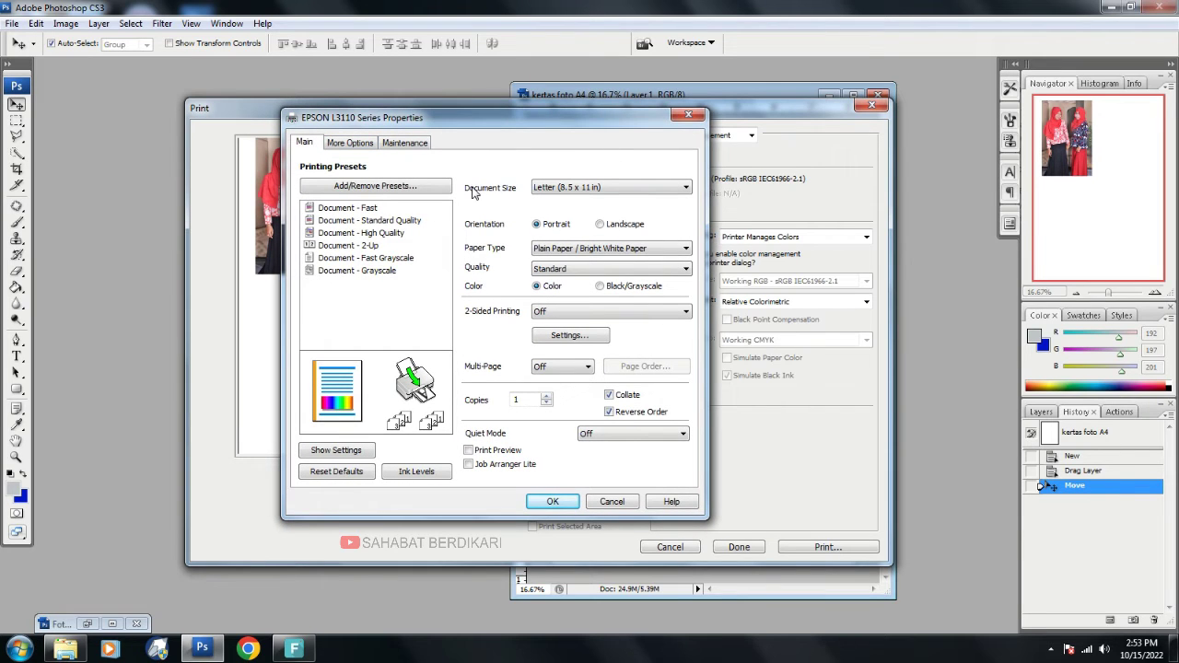
left_click(589, 189)
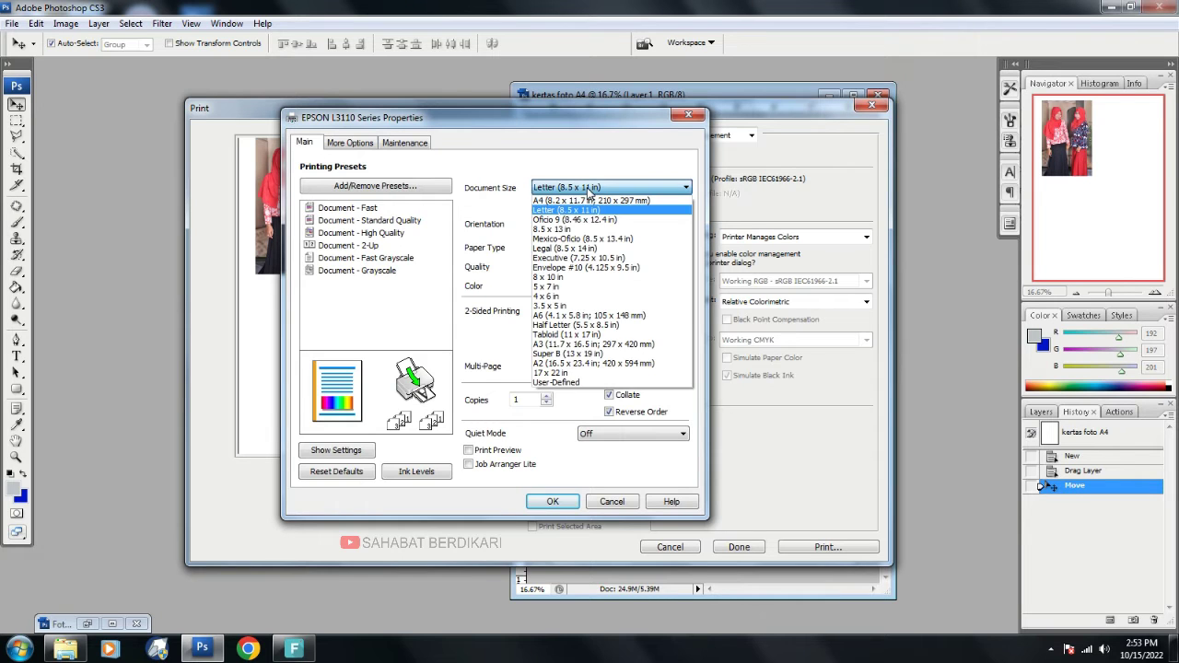
left_click(536, 202)
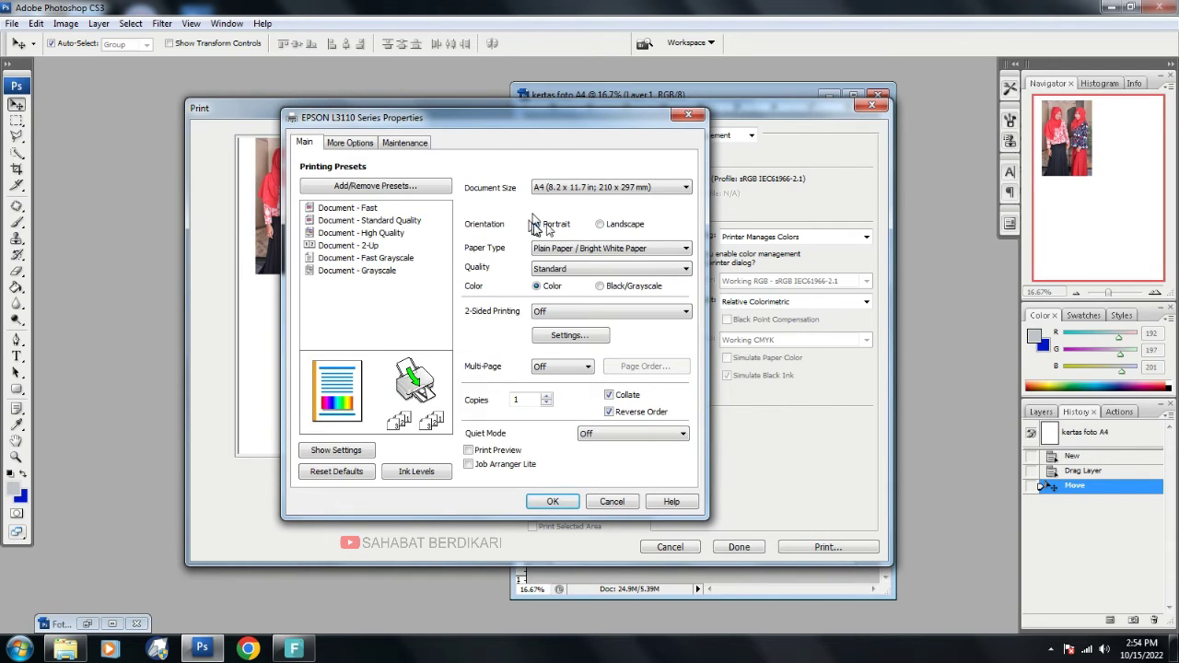
- Set the print quality to High for the plain paper type
left_click(566, 269)
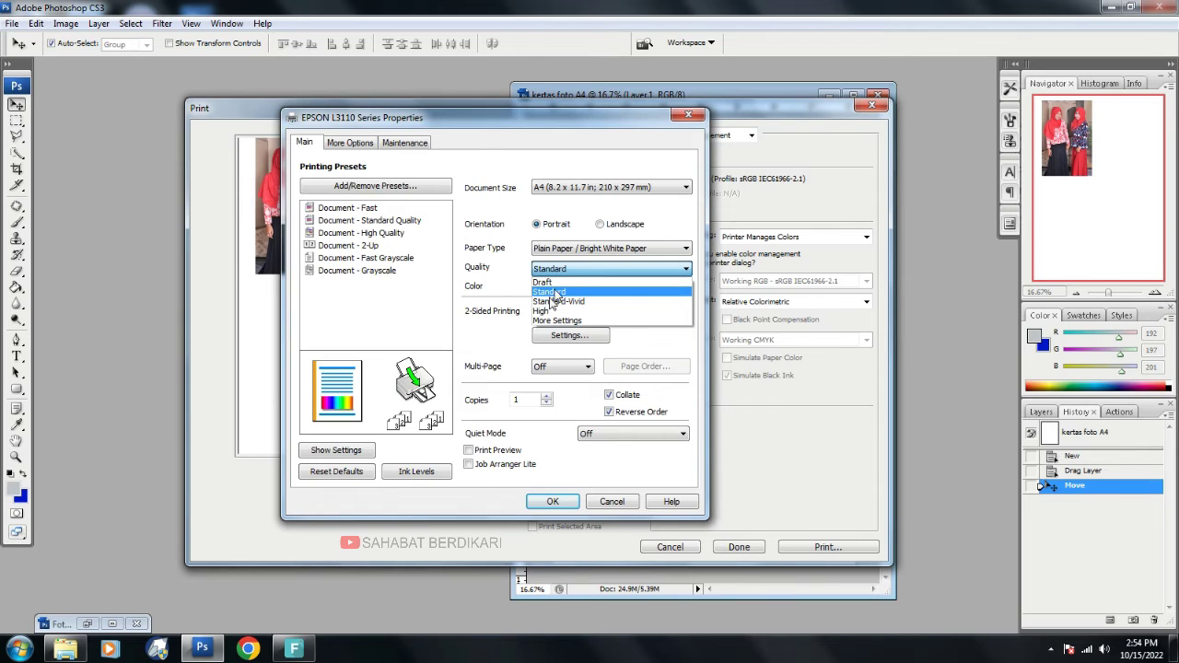
left_click(560, 291)
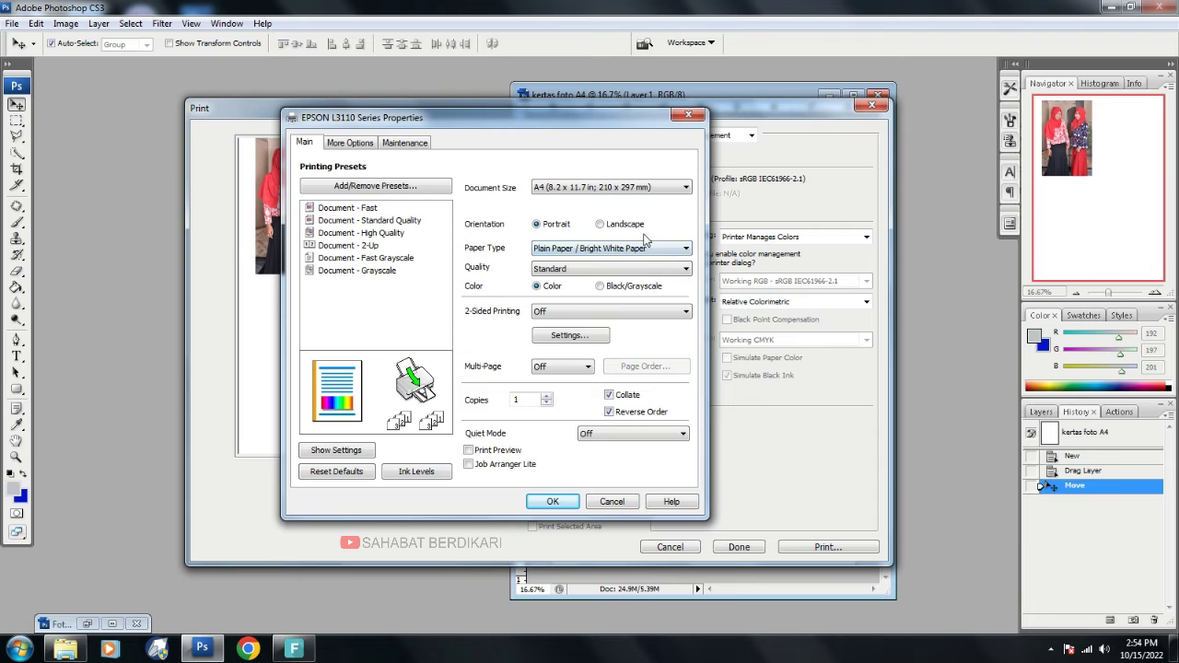
left_click(554, 269)
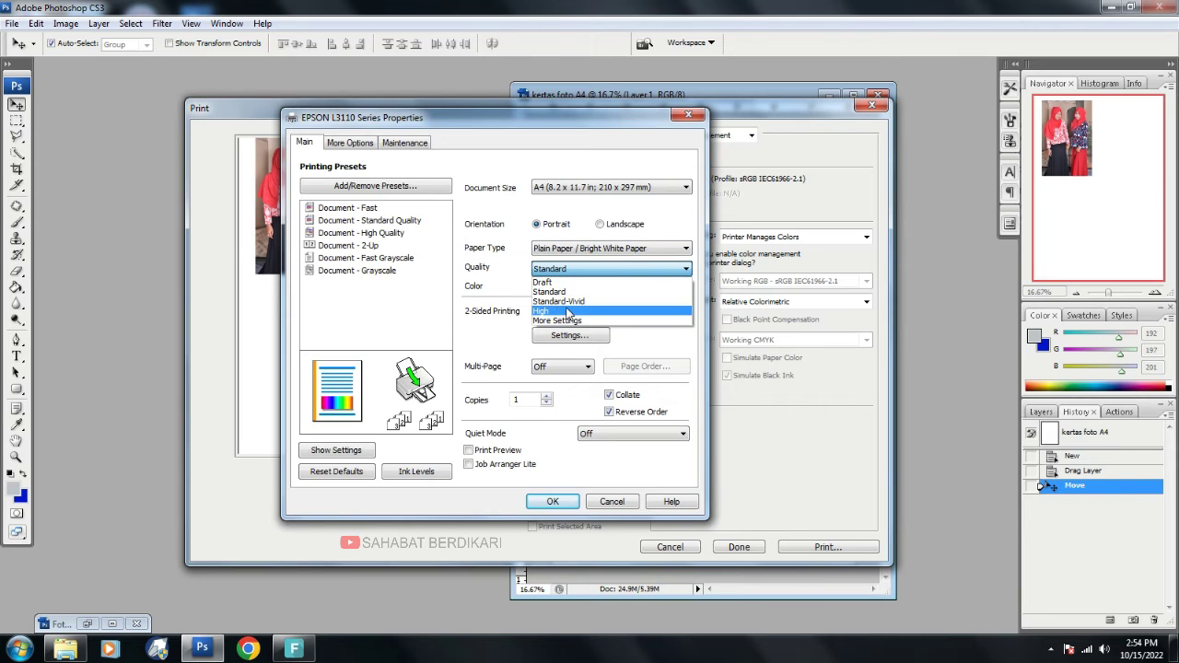
left_click(555, 311)
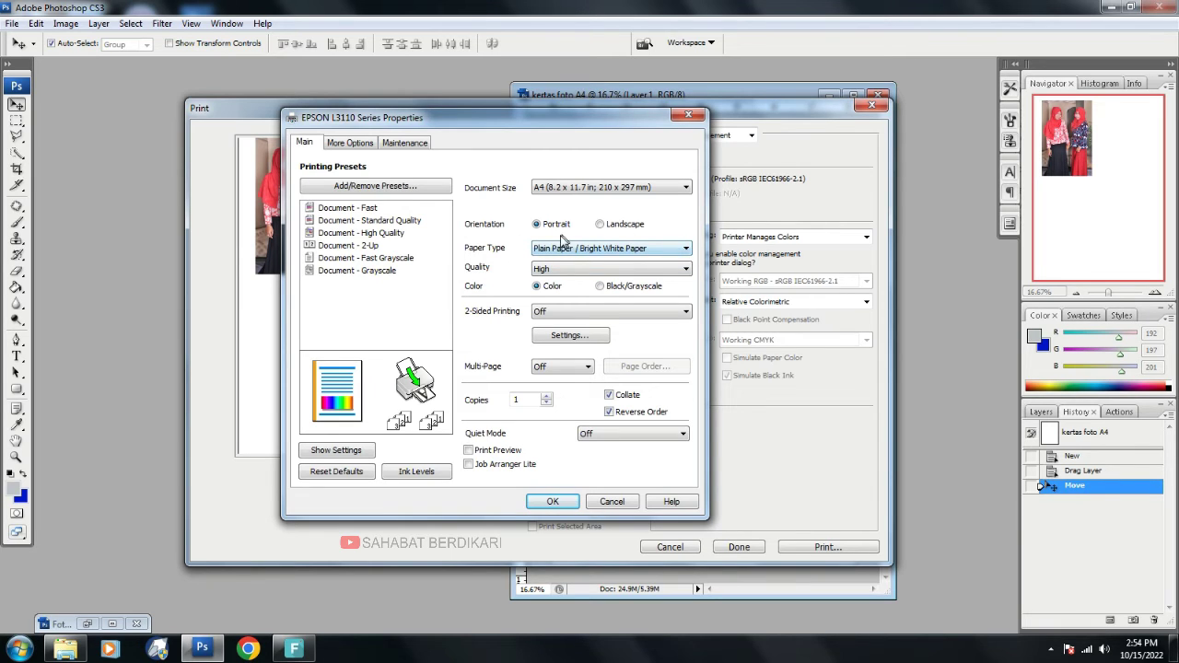
- Set the paper type to Premium Presentation Paper Matte with High quality and apply the printer properties
left_click(686, 250)
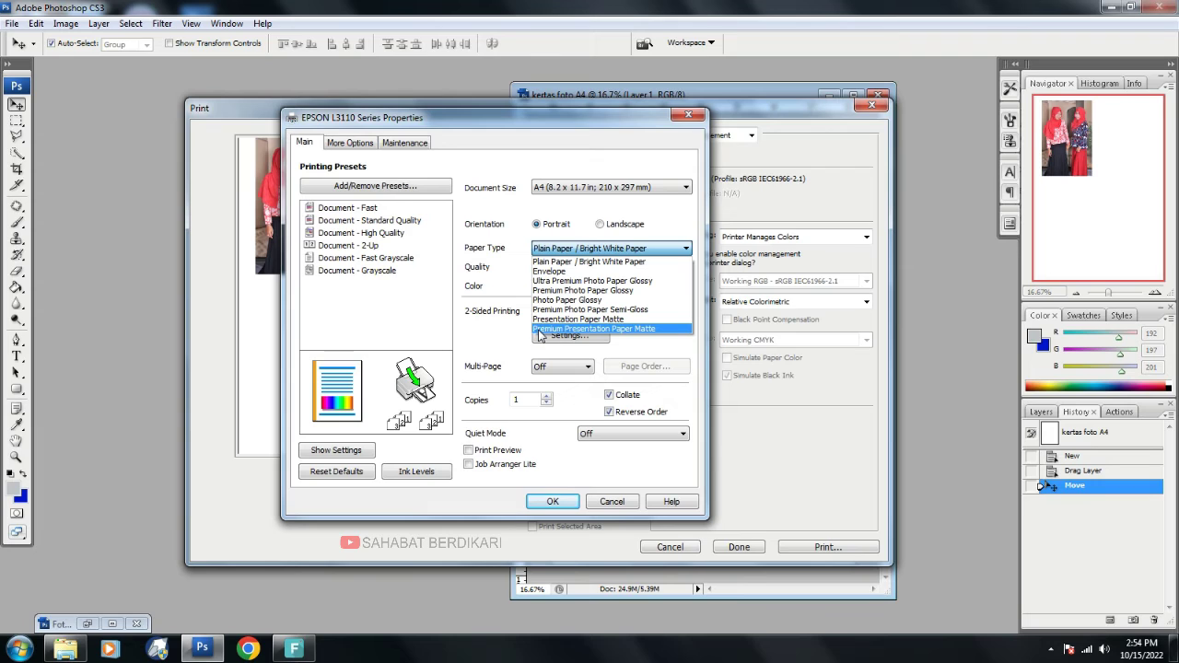
left_click(650, 332)
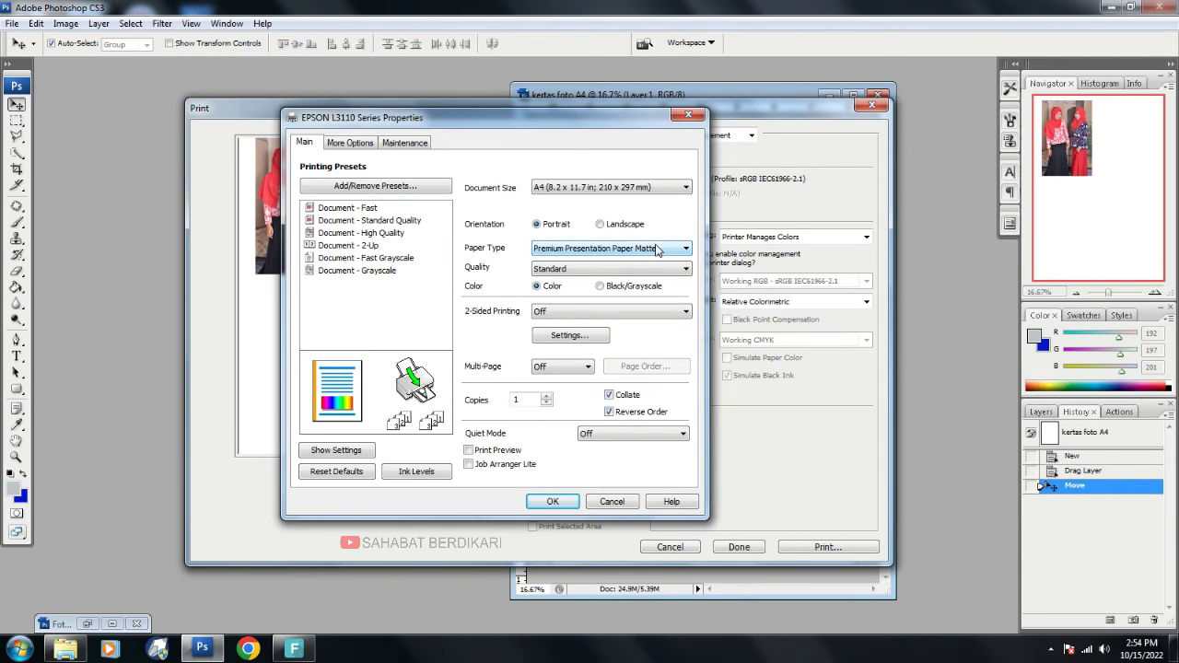
left_click(573, 270)
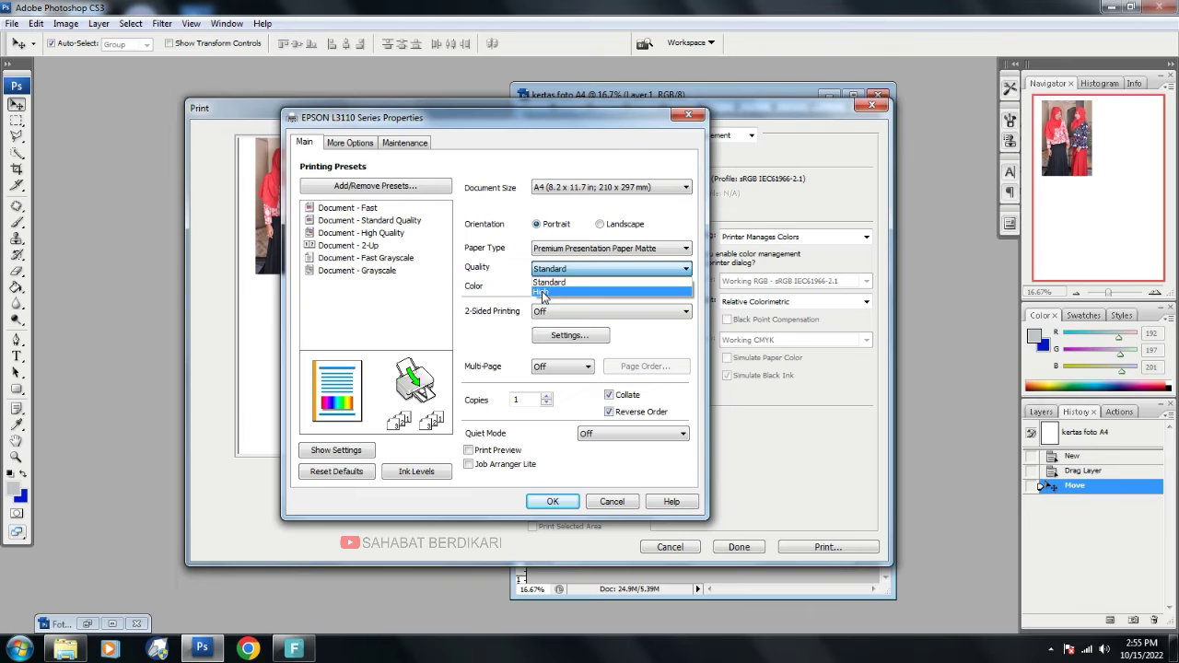
left_click(553, 293)
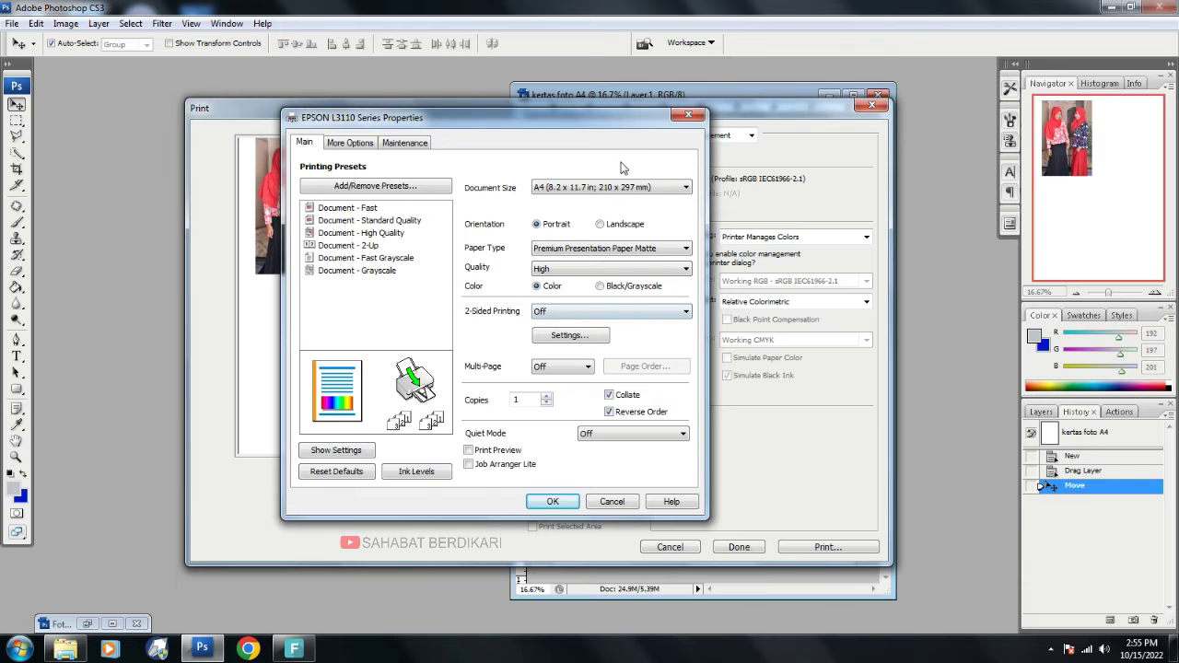
left_click(549, 503)
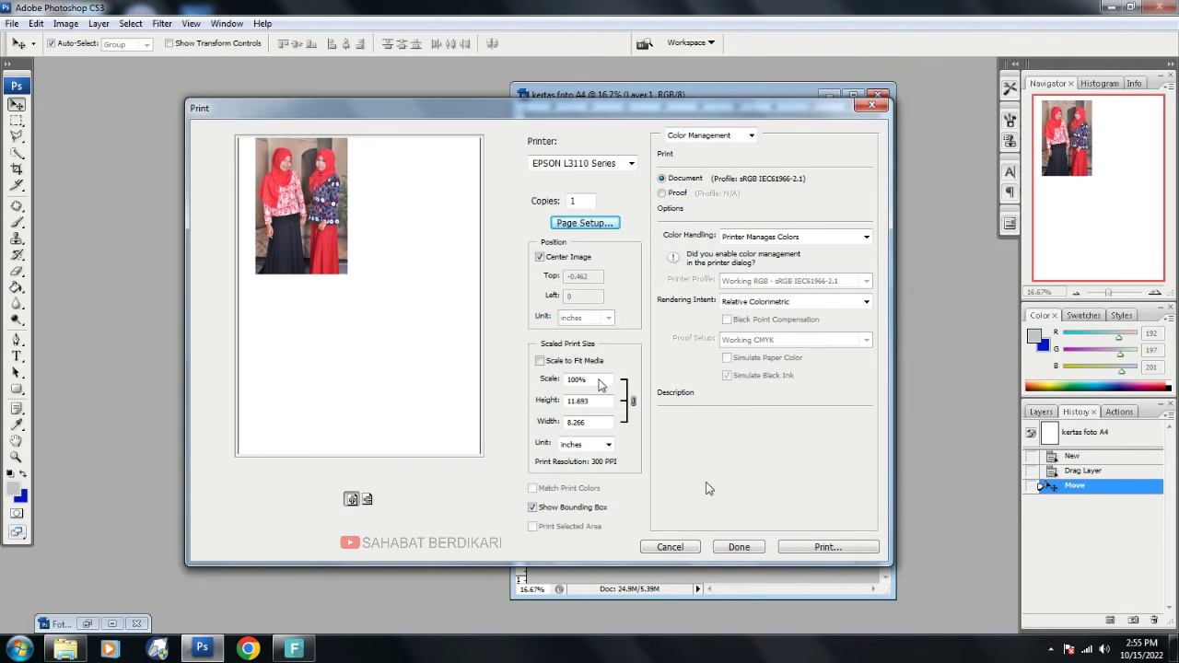